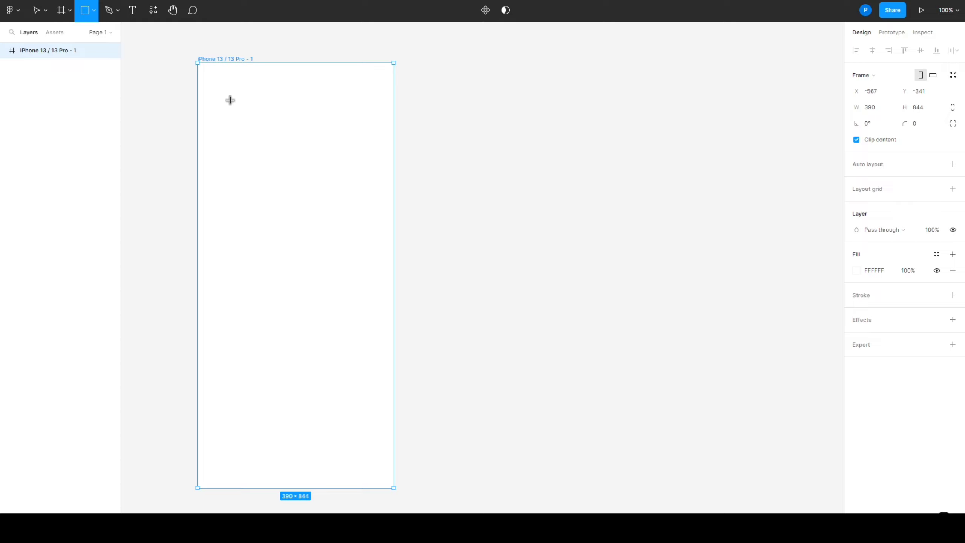
# Draw a full-width header rectangle in the phone frame, 390 wide and 90 high, flush with the frame's top edge
pyautogui.moveTo(197, 71); pyautogui.dragTo(396, 111)
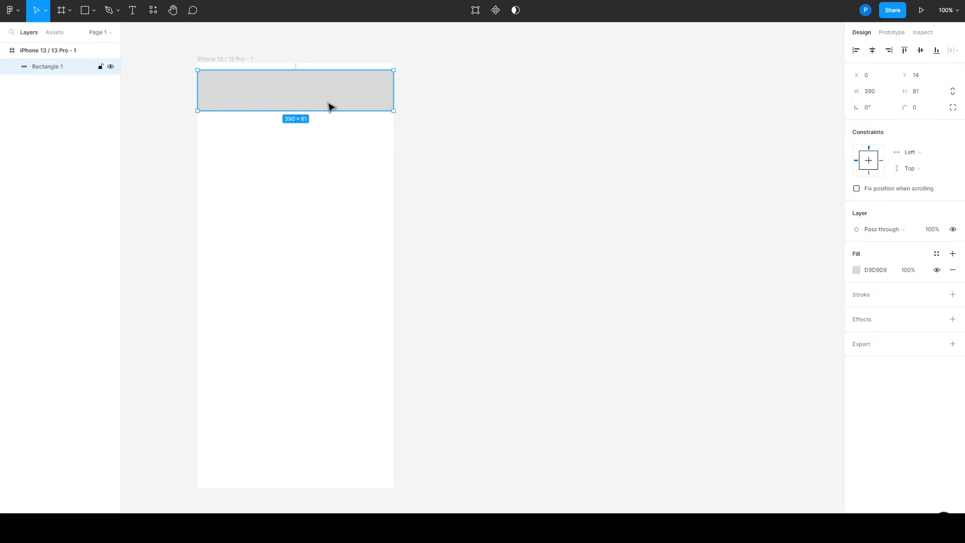
pyautogui.click(927, 92)
pyautogui.write('90')
pyautogui.click(642, 193)
pyautogui.moveTo(350, 108); pyautogui.dragTo(347, 101)
# Set the header rectangle's fill colour to F15F5F
pyautogui.click(872, 270)
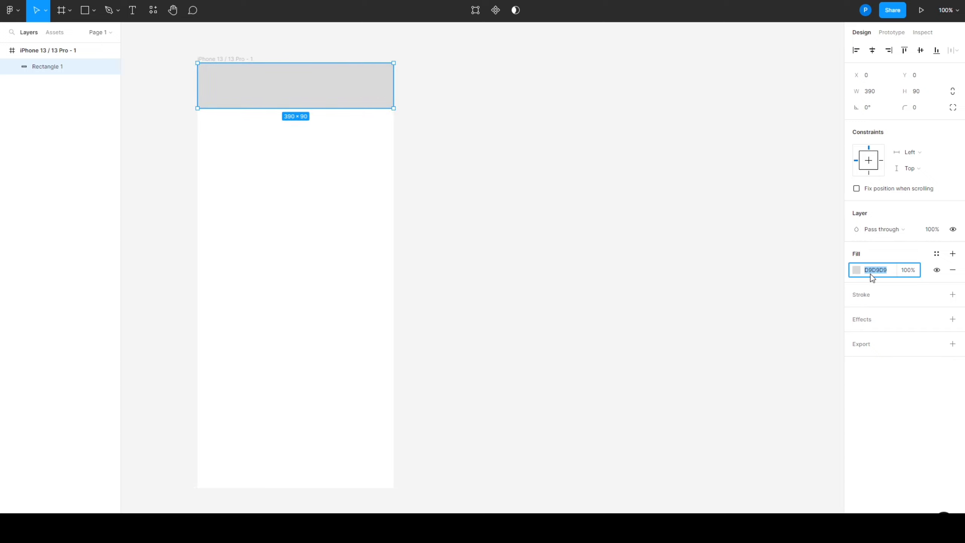
pyautogui.write('f15f5f')
pyautogui.press('Return')
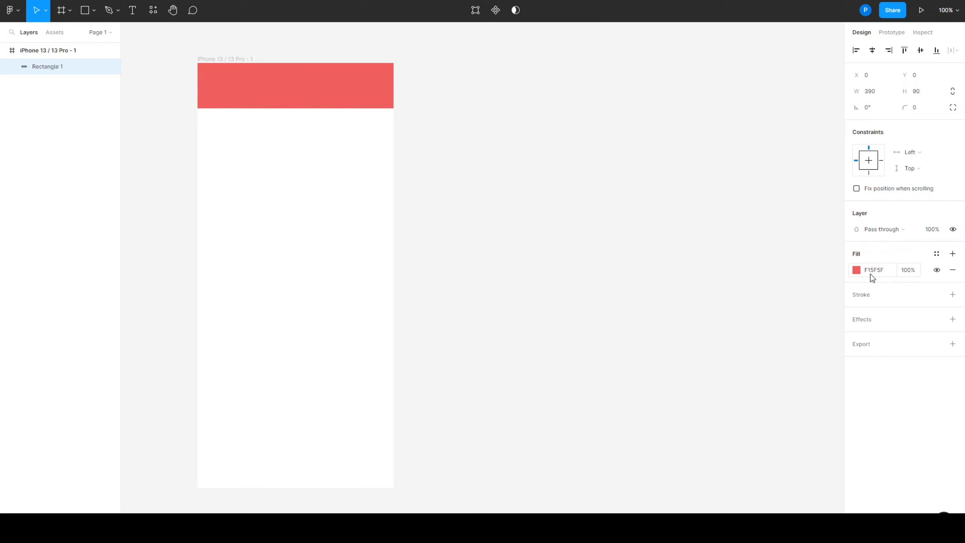
pyautogui.click(494, 150)
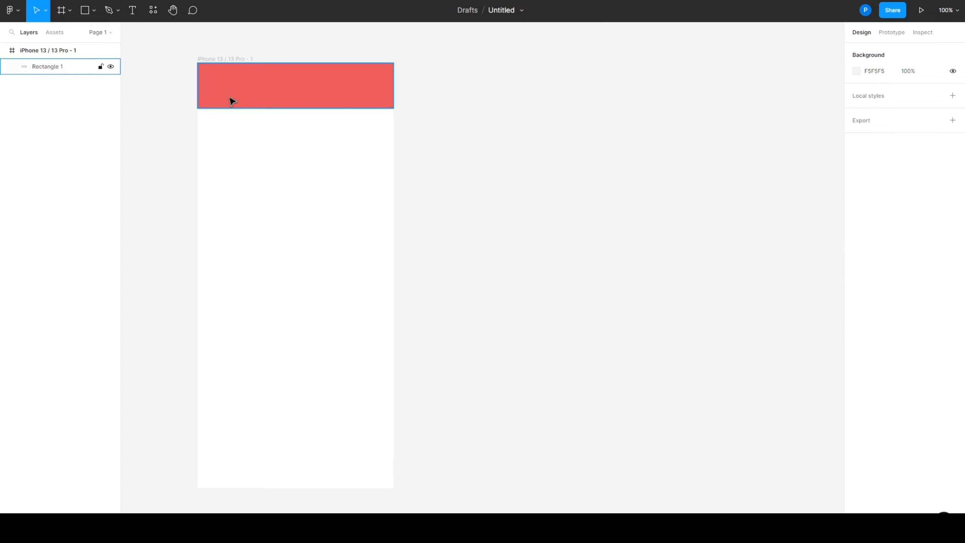
# Round only the two bottom corners of the red header rectangle with a radius of 17
pyautogui.click(132, 9)
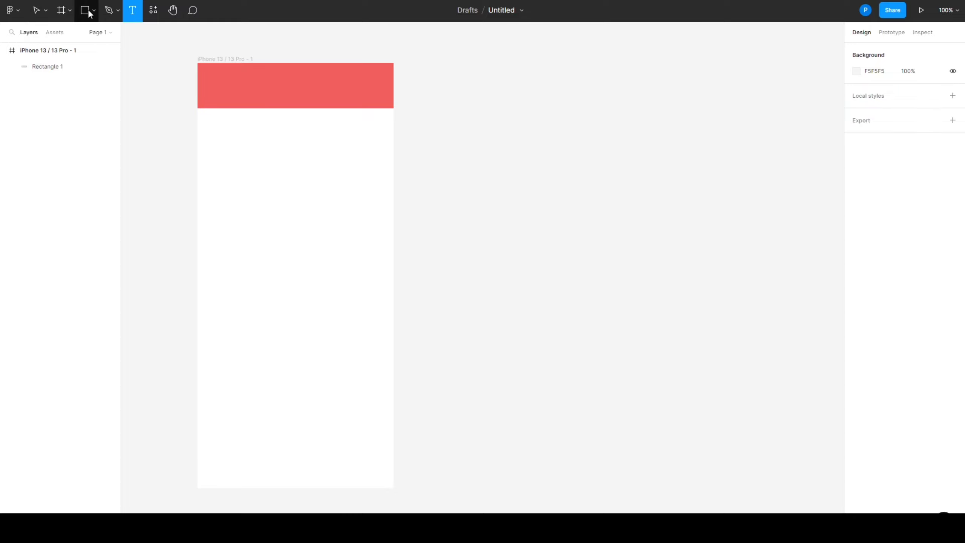
pyautogui.click(223, 94)
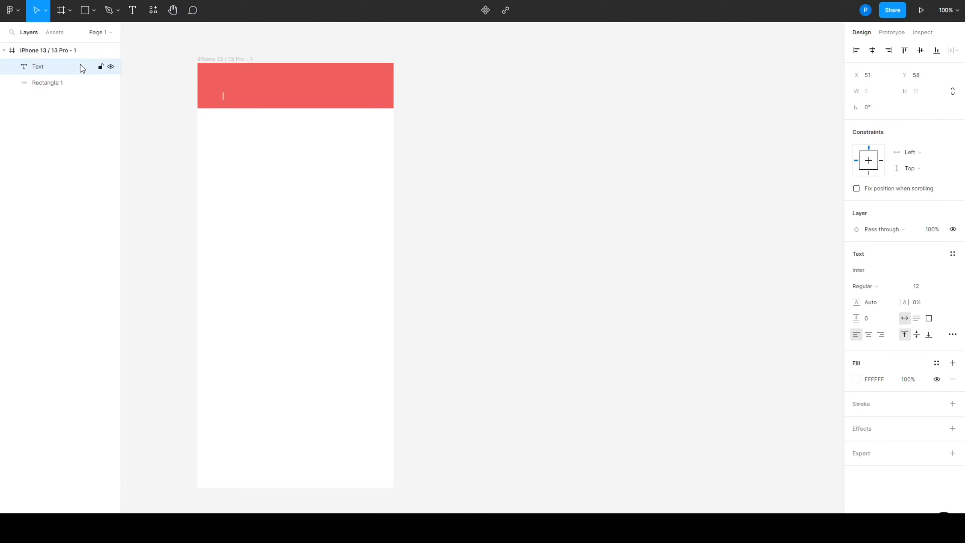
pyautogui.click(67, 81)
pyautogui.click(918, 110)
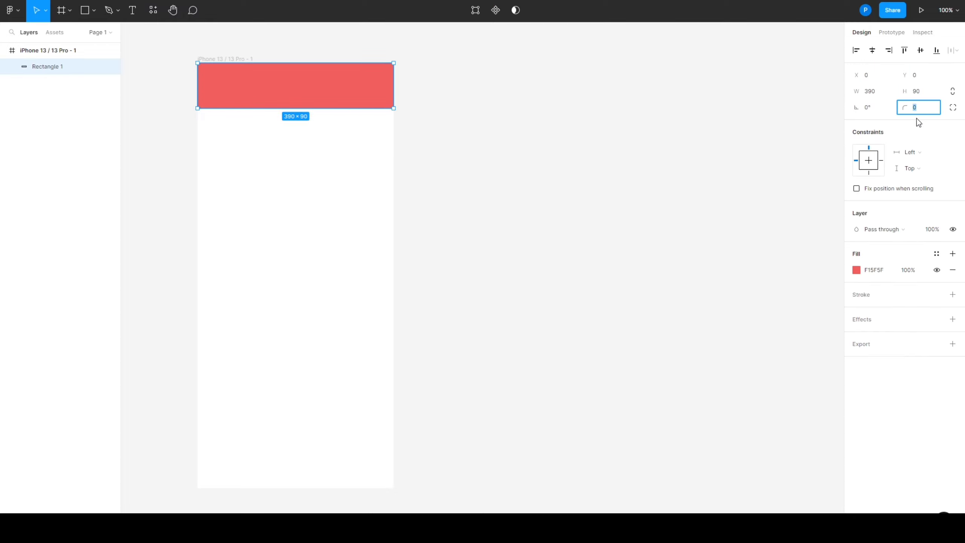
pyautogui.write('1')
pyautogui.click(953, 107)
pyautogui.click(898, 123)
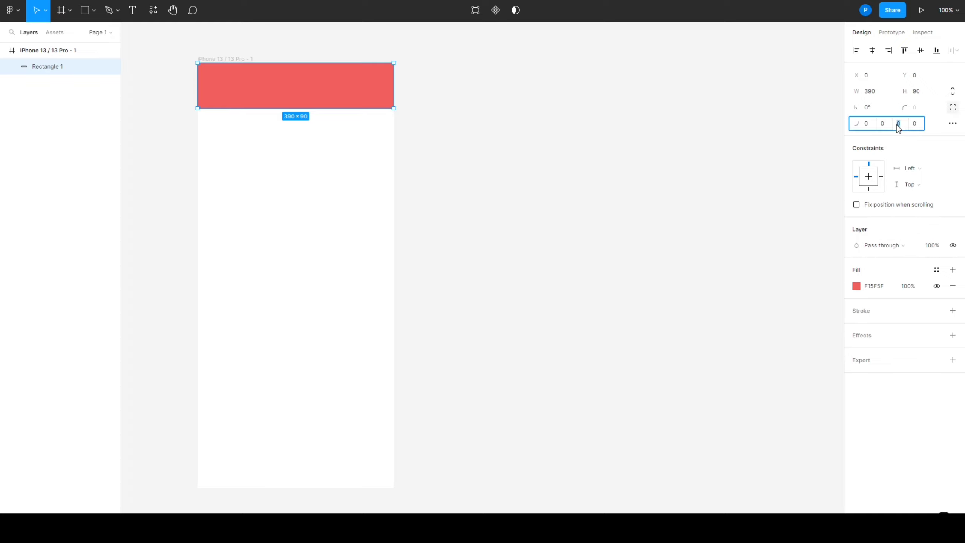
pyautogui.click(920, 125)
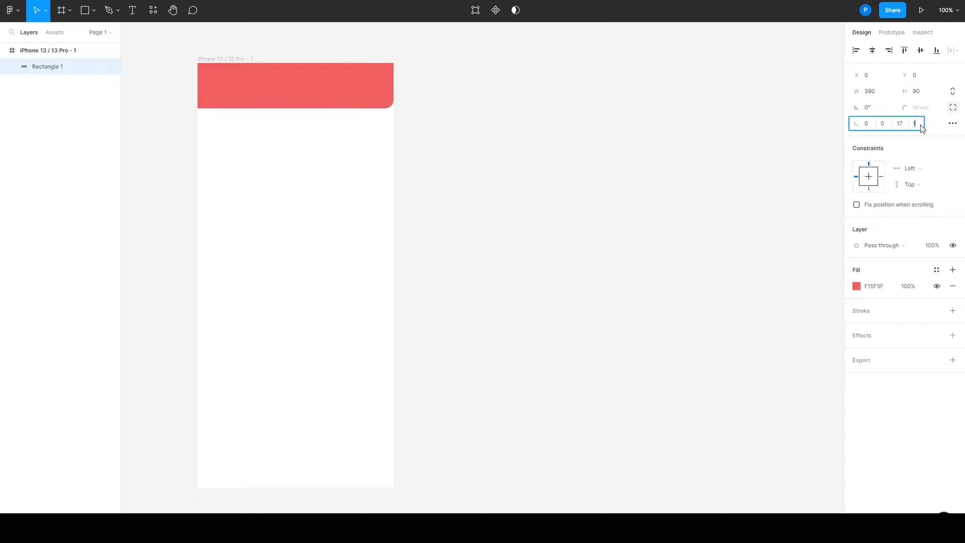
pyautogui.write('17')
pyautogui.click(730, 176)
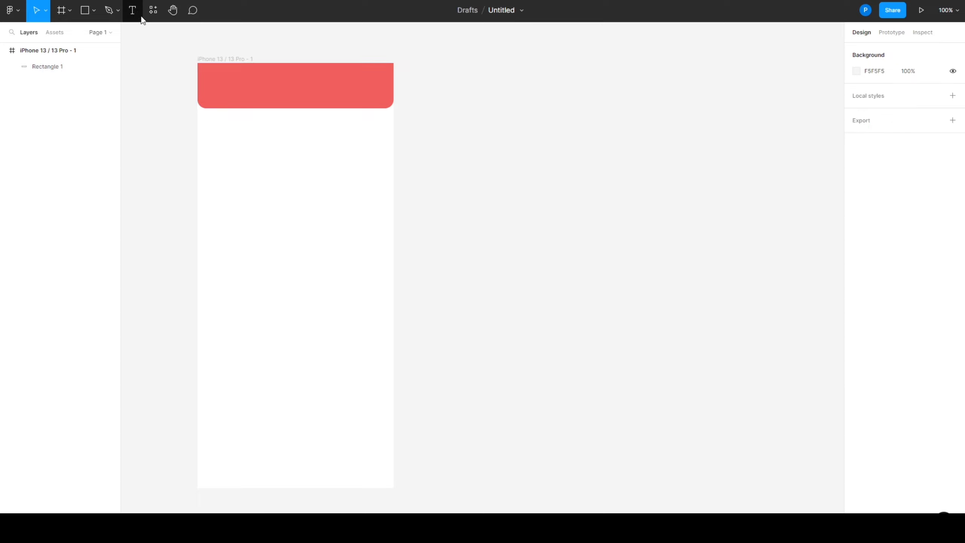
# Add a text box about 190 × 29 in the lower part of the red header, reading "Star rating"
pyautogui.click(133, 10)
pyautogui.moveTo(256, 86); pyautogui.dragTo(352, 101)
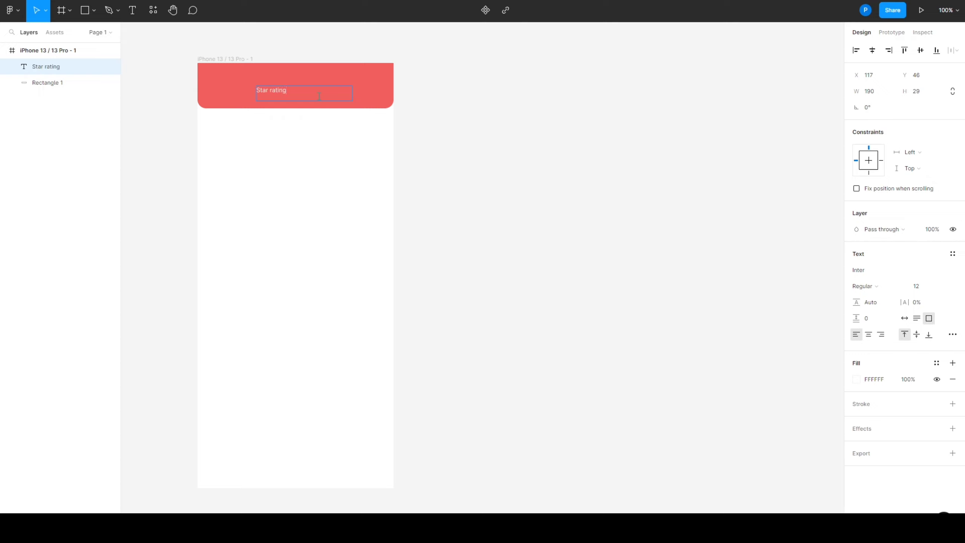
pyautogui.press('Escape')
# Format the header text in Poppins SemiBold at size 25
pyautogui.click(928, 290)
pyautogui.write('25')
pyautogui.click(868, 287)
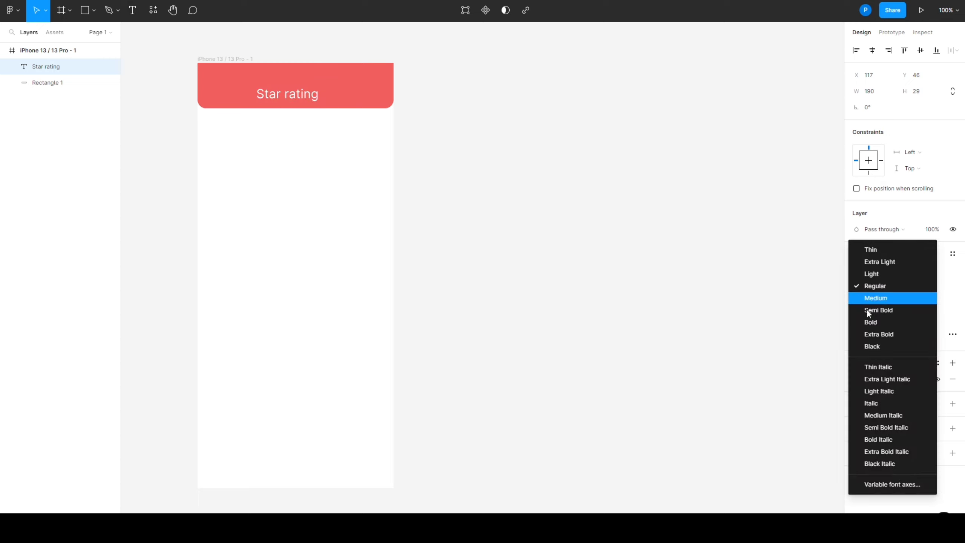
pyautogui.click(869, 310)
pyautogui.click(872, 269)
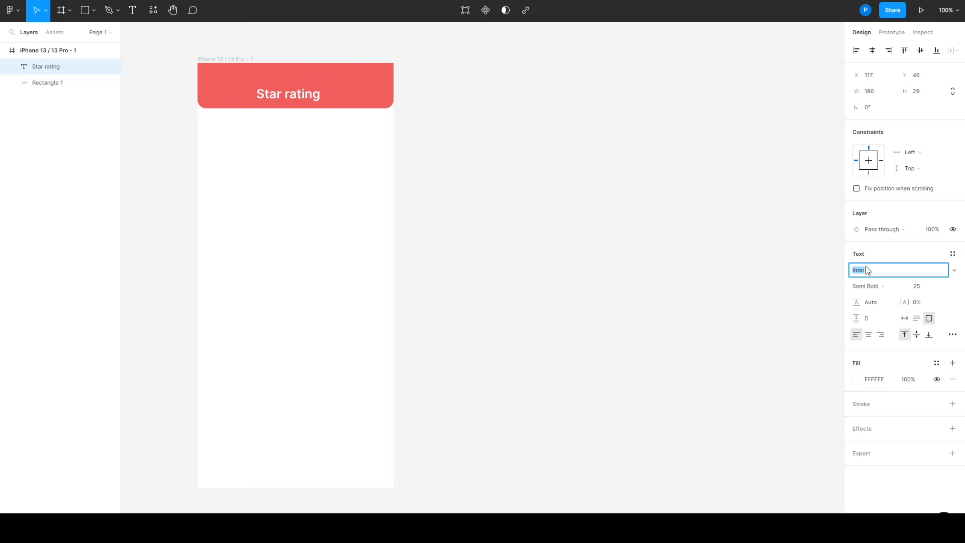
pyautogui.write('Poppins')
pyautogui.press('Return')
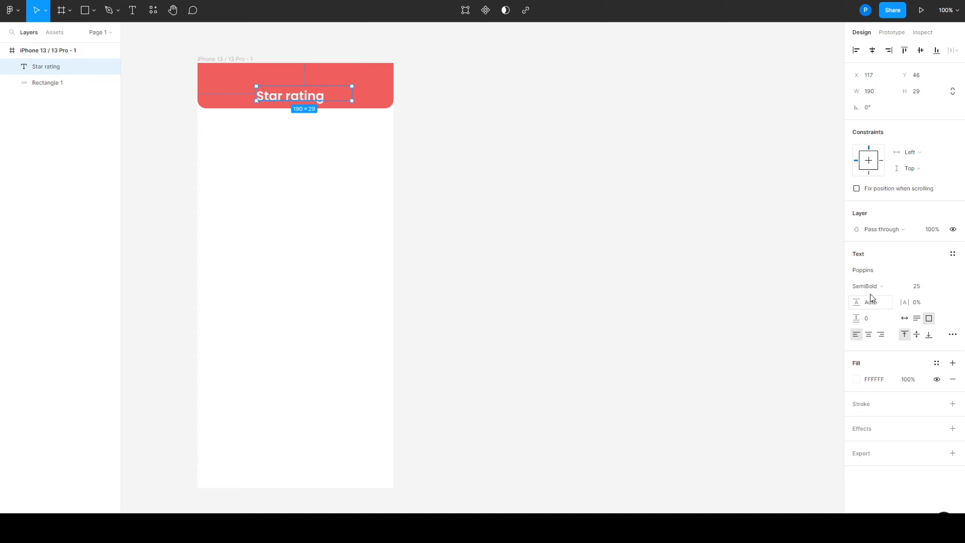
# Capitalise the second word so the header title reads "Star Rating", and move the text box to X 123, Y 45
pyautogui.doubleClick(299, 96)
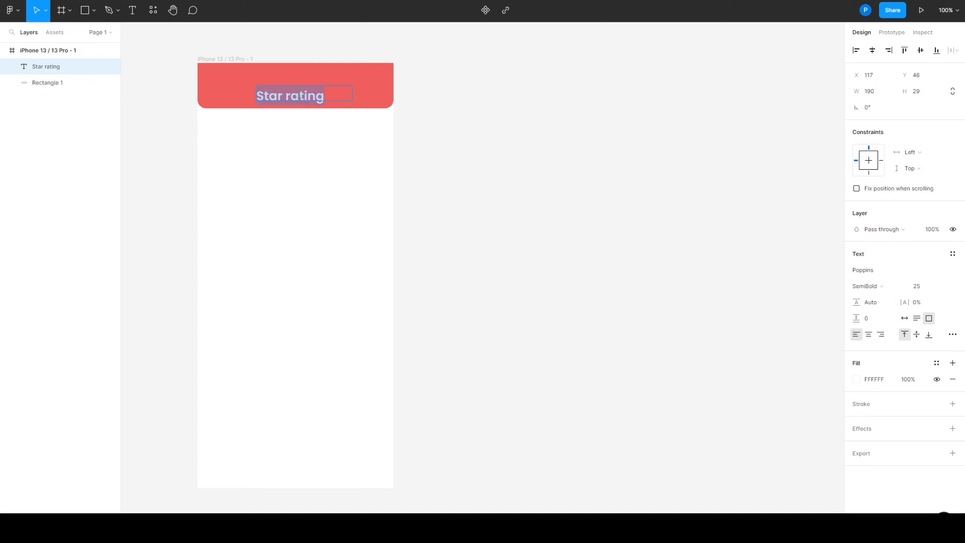
pyautogui.press('Left')
pyautogui.press('Right')
pyautogui.press('Right')
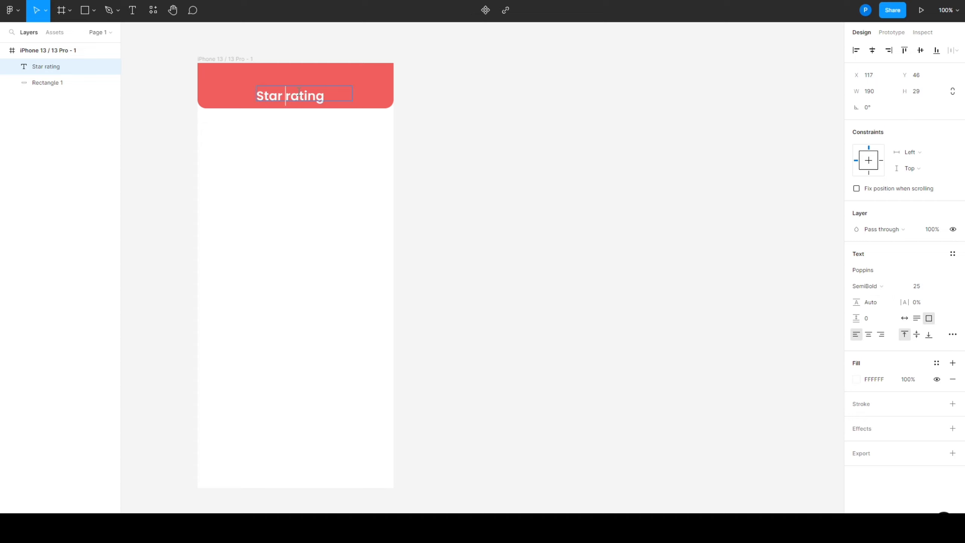
pyautogui.press('Delete')
pyautogui.write('R')
pyautogui.press('Escape')
pyautogui.moveTo(300, 98); pyautogui.dragTo(302, 98)
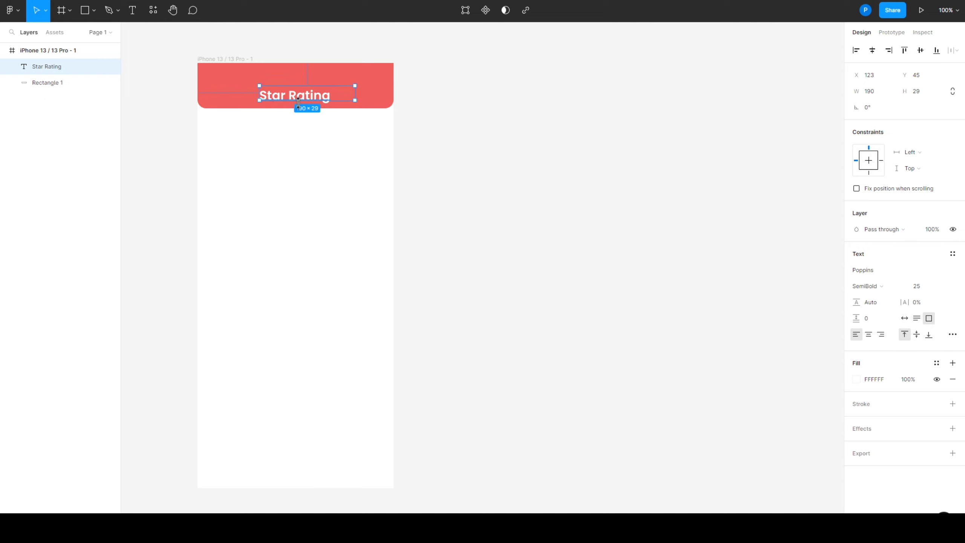
pyautogui.click(497, 166)
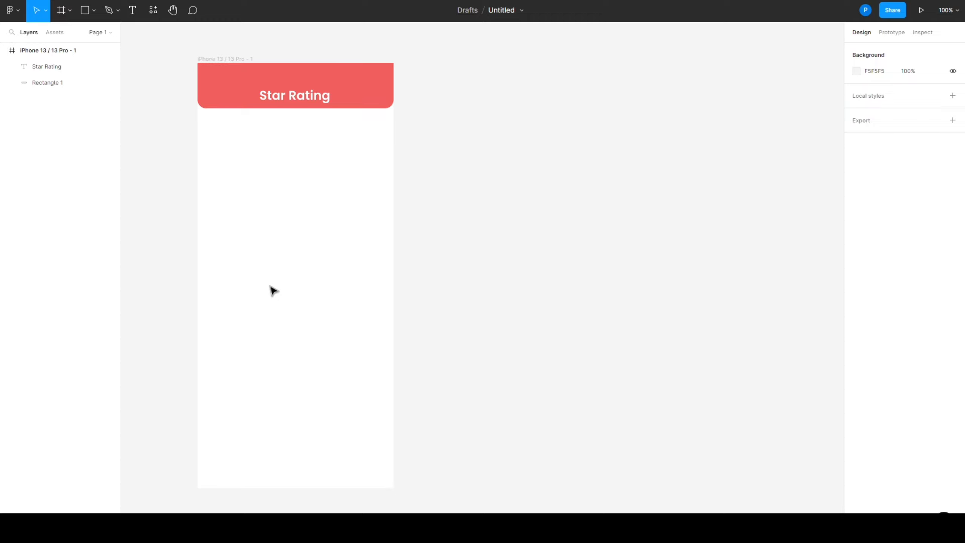
# Draw a star about 33 × 39 in the white area below the header, near the frame's left edge
pyautogui.click(90, 16)
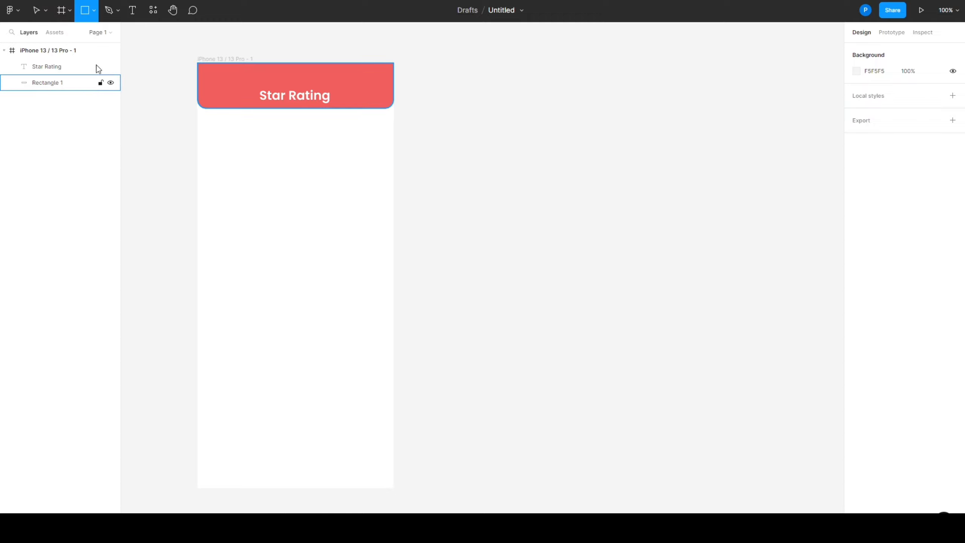
pyautogui.click(94, 11)
pyautogui.click(90, 95)
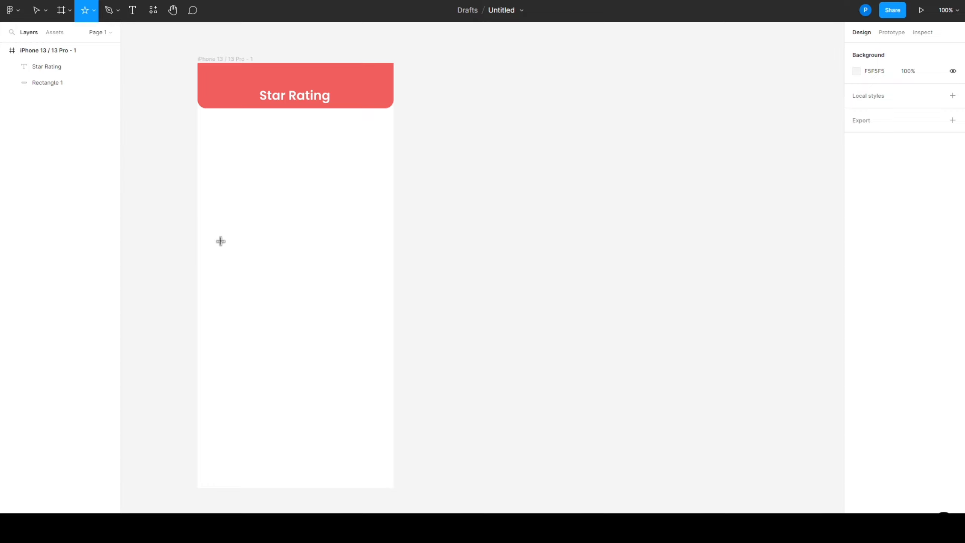
pyautogui.moveTo(226, 236); pyautogui.dragTo(244, 256)
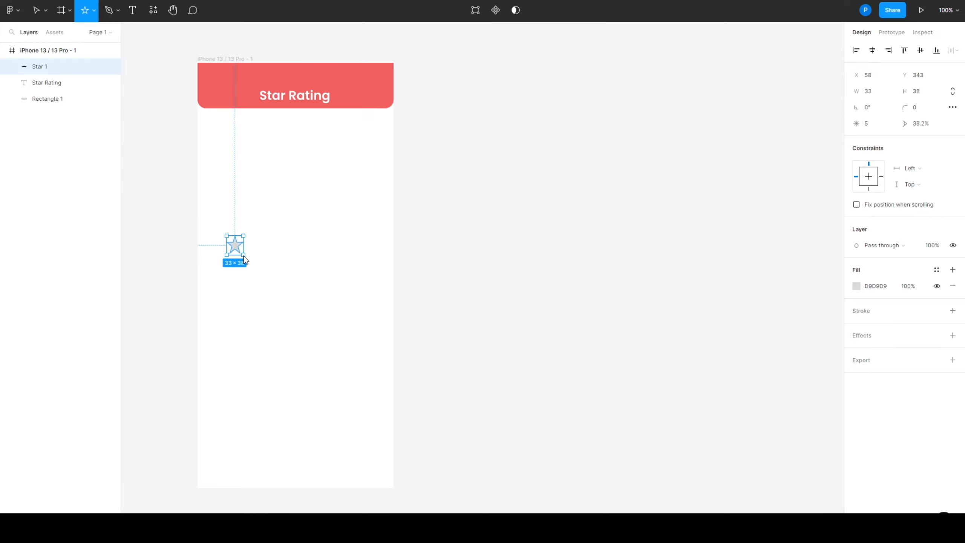
# Set the star's width to 41 and height to 37, and move it down to X 37, Y 453
pyautogui.click(878, 95)
pyautogui.write('41')
pyautogui.click(923, 93)
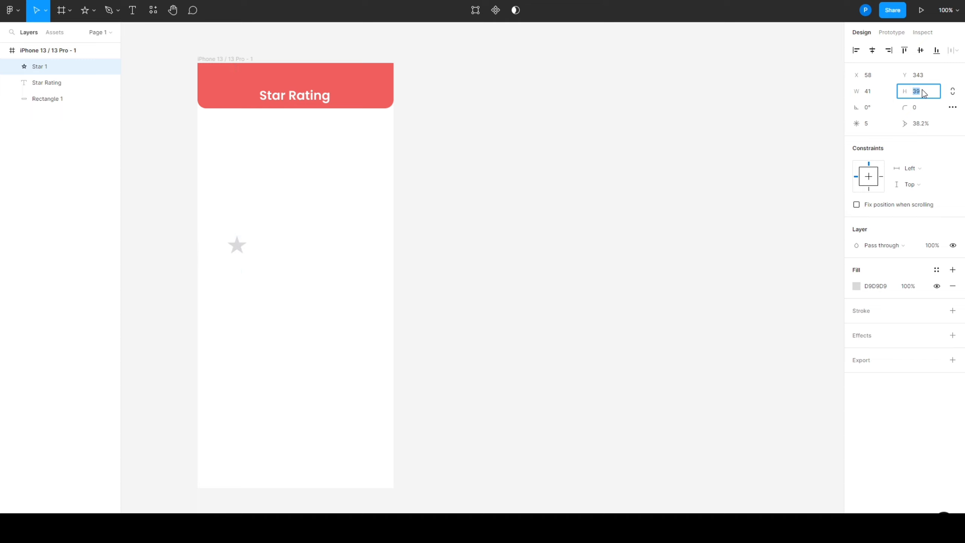
pyautogui.press('Return')
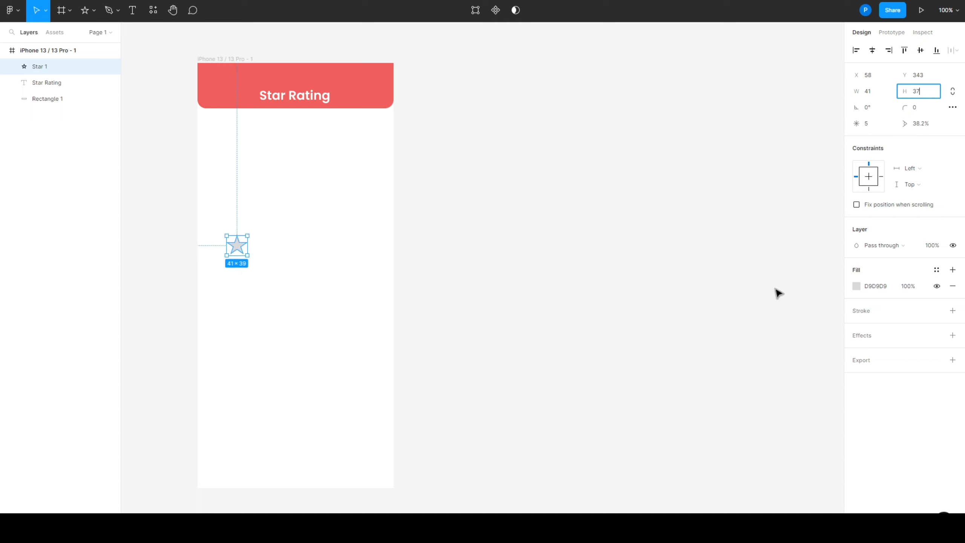
pyautogui.click(775, 289)
pyautogui.moveTo(235, 246); pyautogui.dragTo(227, 305)
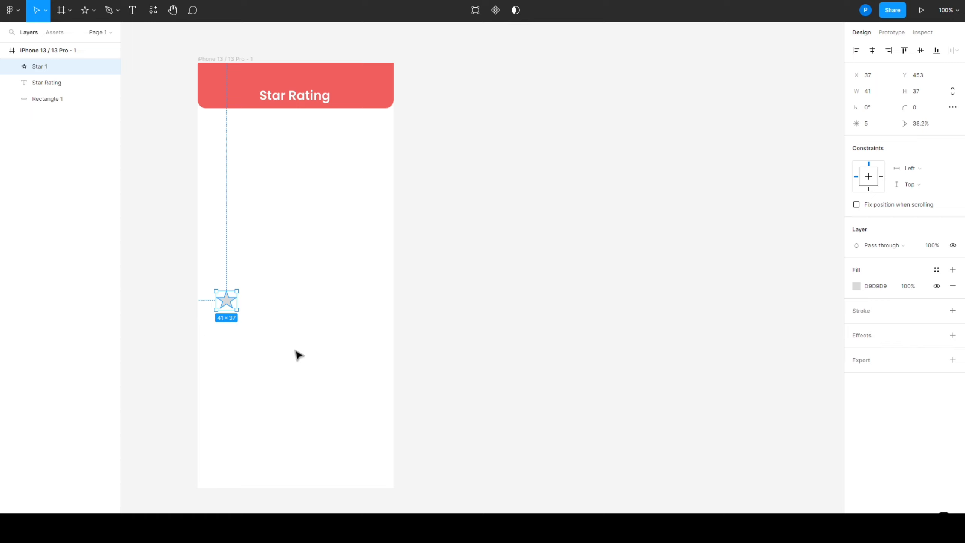
# Add a drop shadow effect to the star with an X offset of 4
pyautogui.click(864, 337)
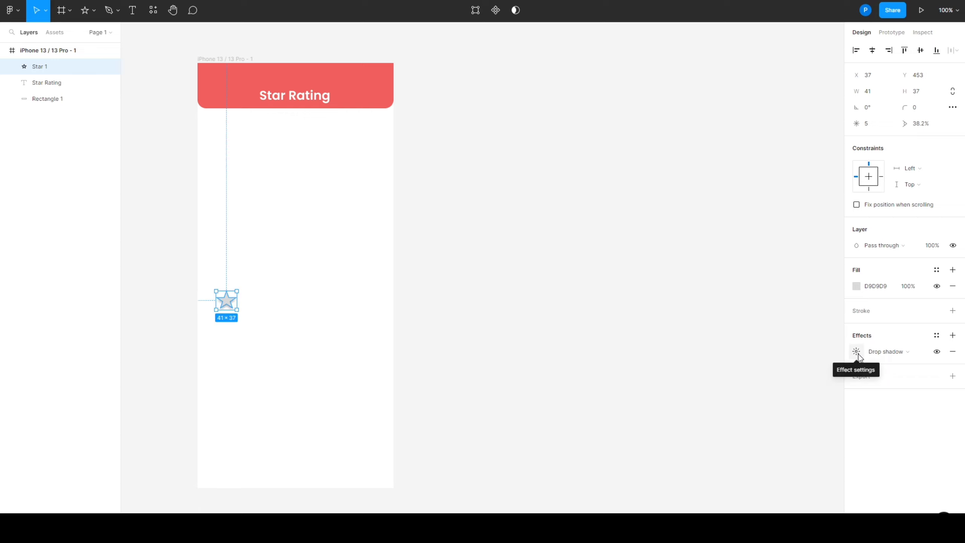
pyautogui.click(858, 353)
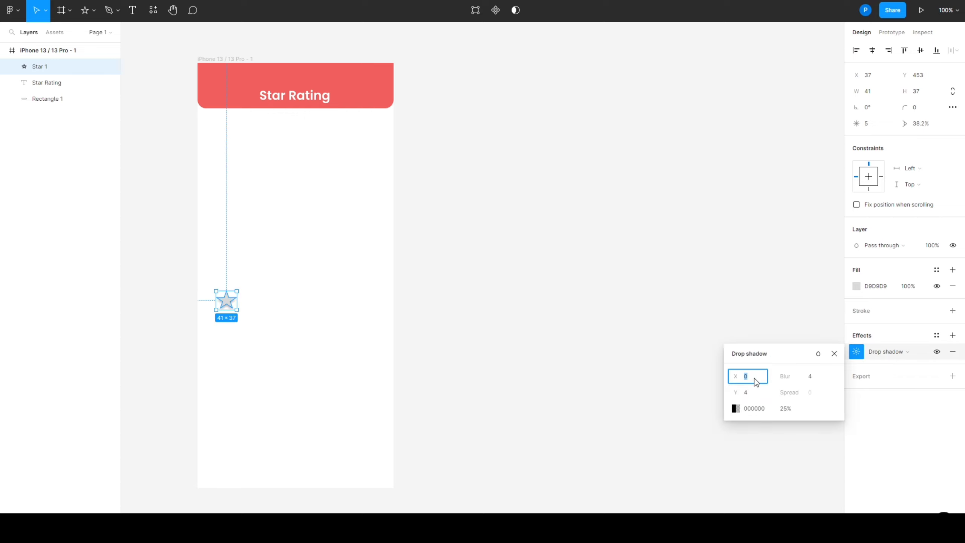
pyautogui.write('4')
pyautogui.click(863, 314)
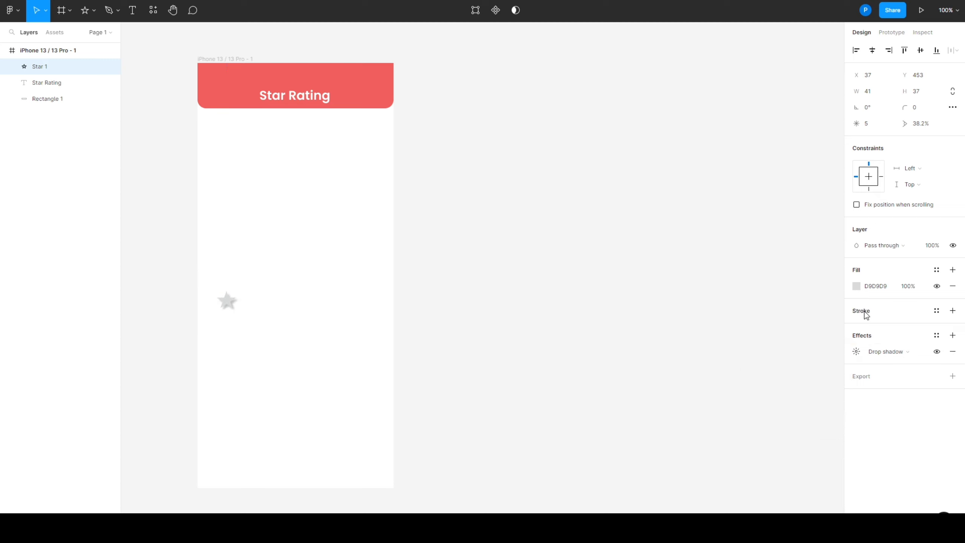
# Give the star an outside stroke in white (FFFFFF) at 90% opacity
pyautogui.click(863, 318)
pyautogui.click(879, 347)
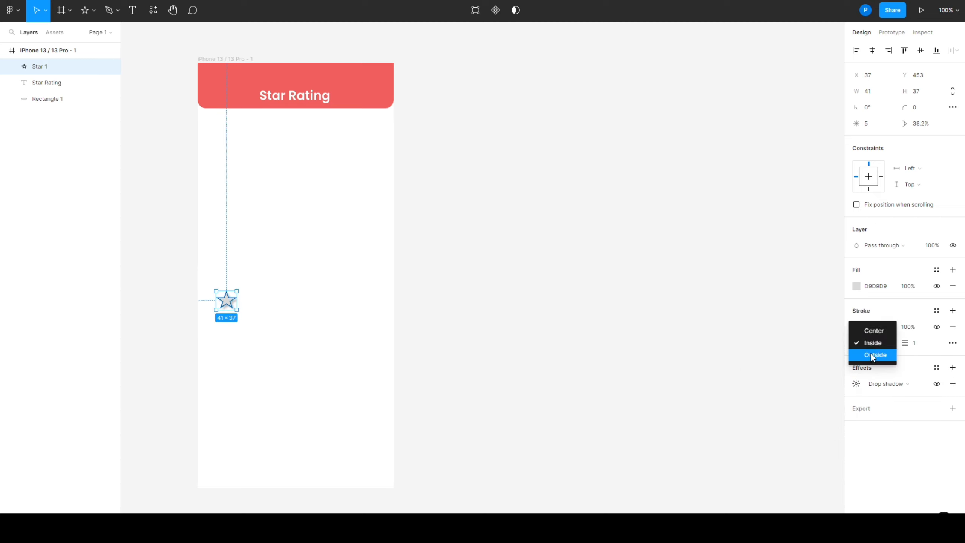
pyautogui.click(871, 354)
pyautogui.click(857, 327)
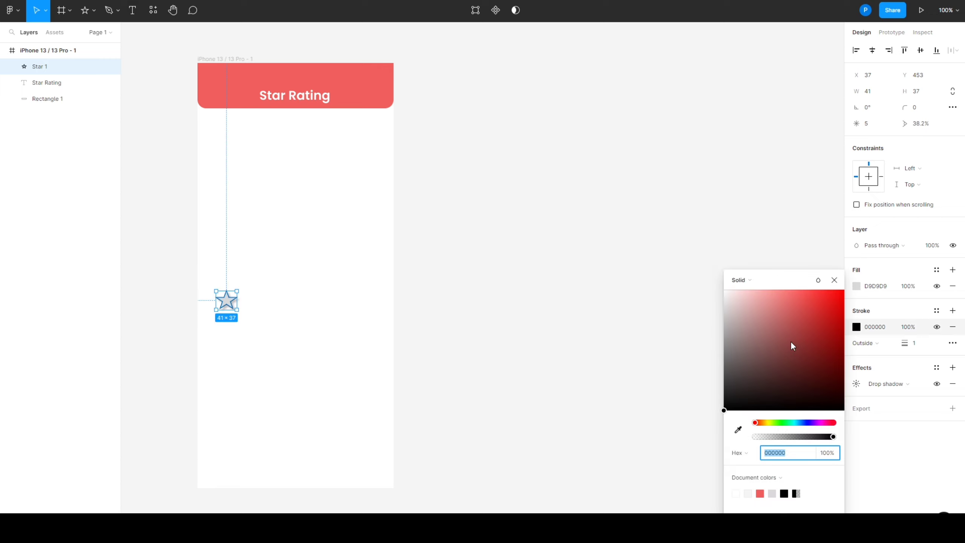
pyautogui.moveTo(791, 344)
pyautogui.mouseDown()
pyautogui.moveTo(671, 265)
pyautogui.moveTo(665, 275)
pyautogui.mouseUp()
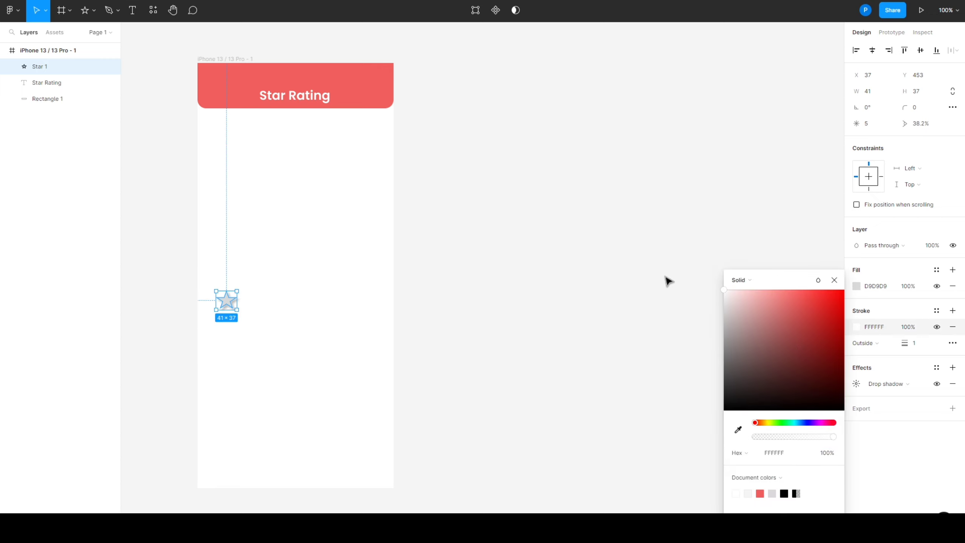
pyautogui.click(828, 453)
pyautogui.click(629, 447)
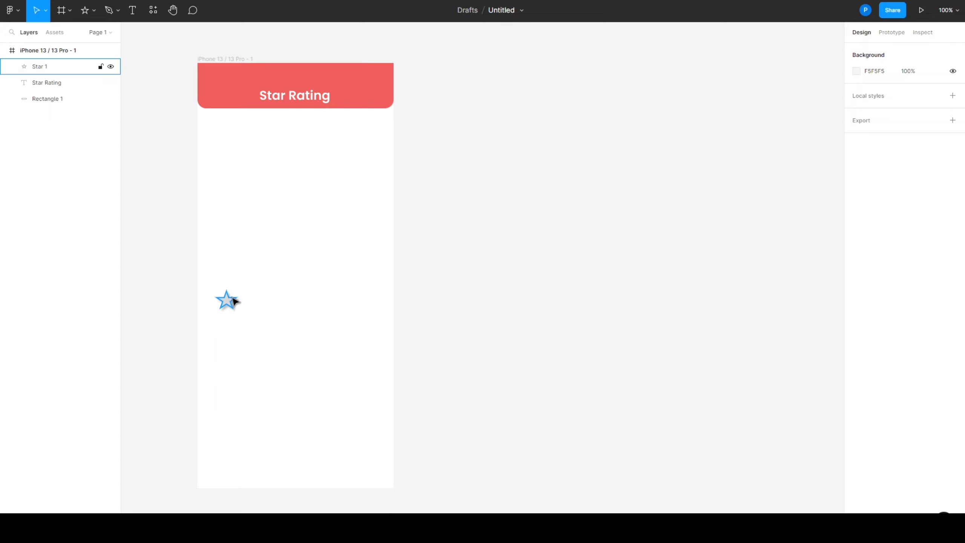
pyautogui.click(229, 304)
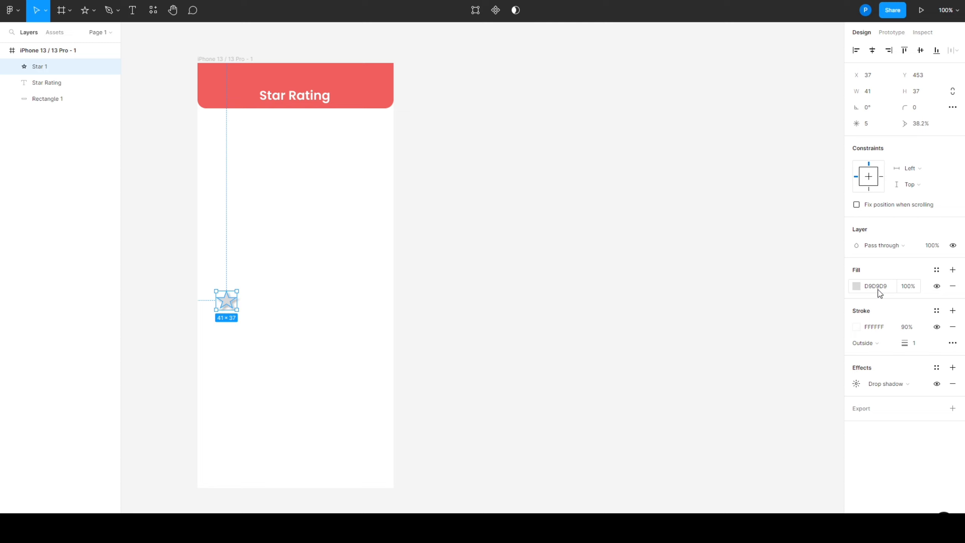
pyautogui.click(774, 371)
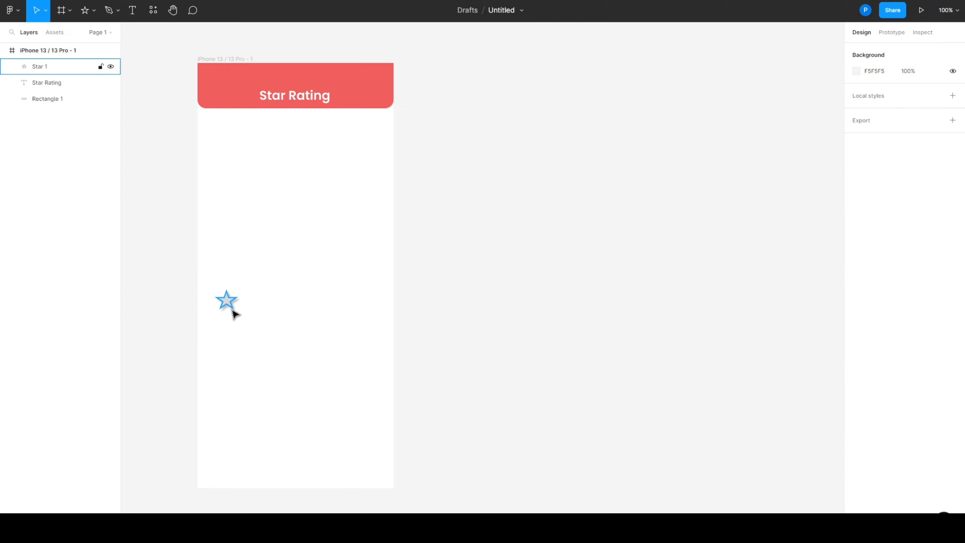
pyautogui.click(225, 305)
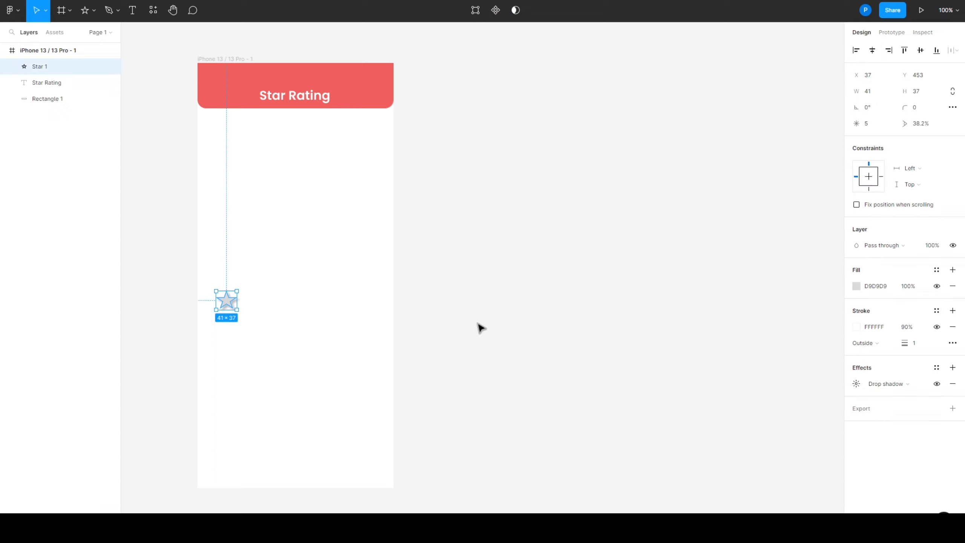
pyautogui.click(252, 323)
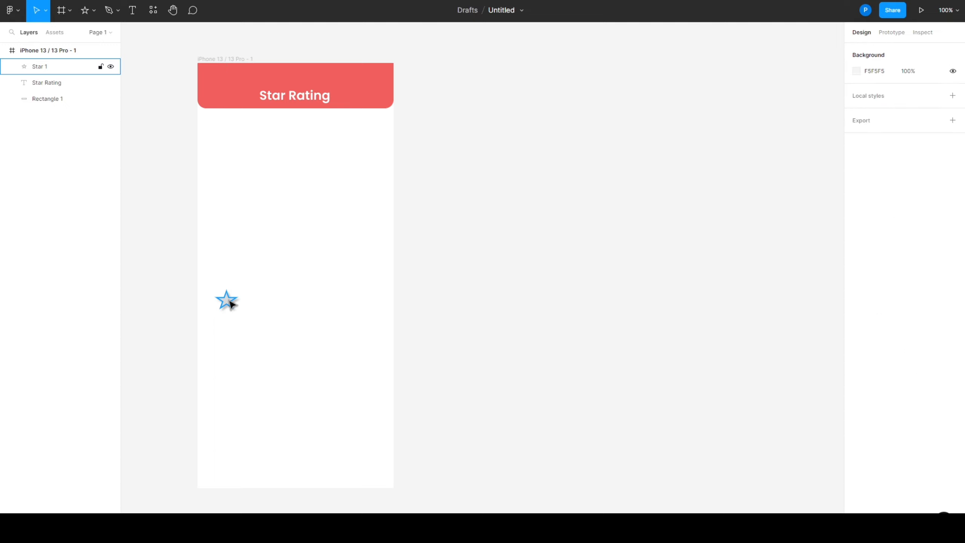
# Duplicate the star into a horizontal row of five spaced 50 apart, and shift the row right so the first star sits at X 75
pyautogui.moveTo(226, 303); pyautogui.dragTo(332, 303)
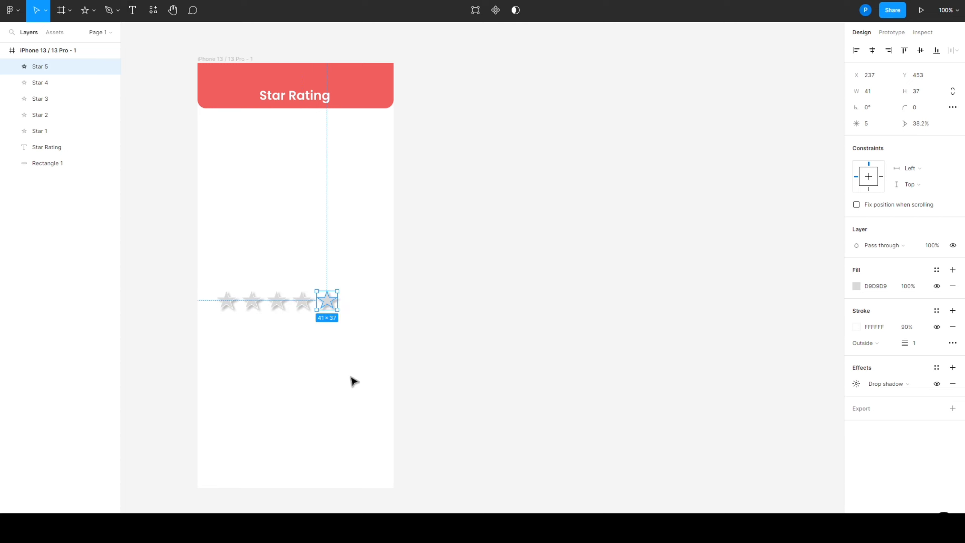
pyautogui.click(501, 380)
pyautogui.moveTo(249, 286); pyautogui.dragTo(344, 329)
pyautogui.moveTo(304, 302); pyautogui.dragTo(317, 304)
pyautogui.click(344, 415)
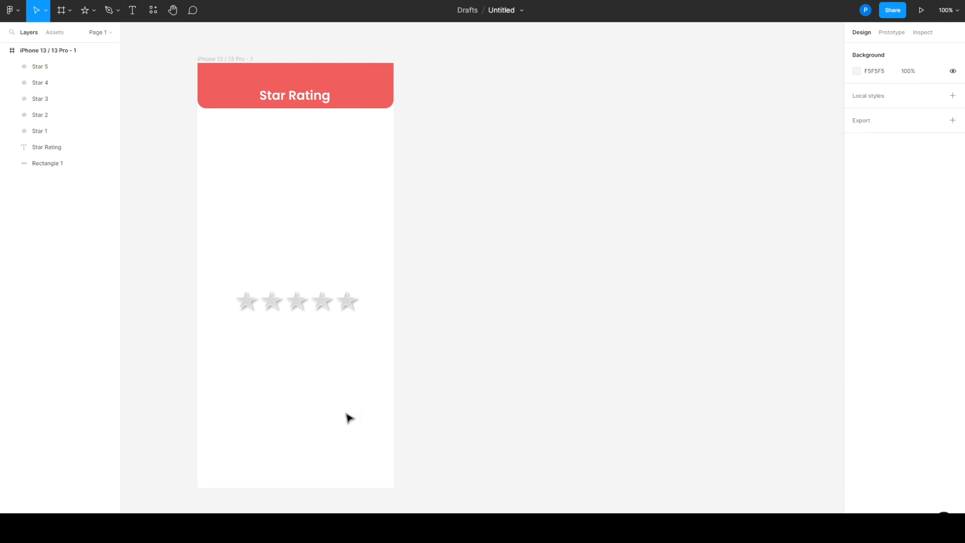
pyautogui.click(247, 306)
pyautogui.click(693, 412)
# Change the first star's fill to golden yellow
pyautogui.click(245, 307)
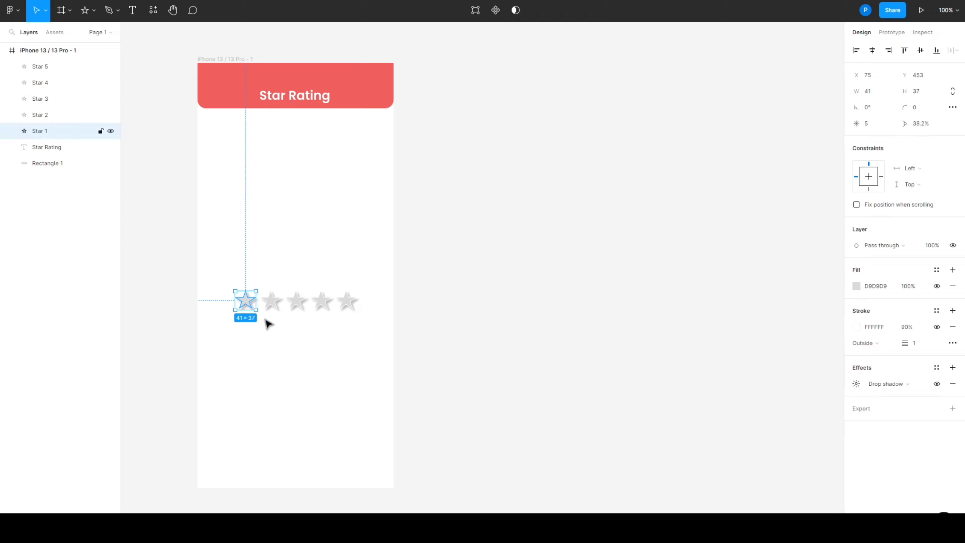
pyautogui.click(879, 290)
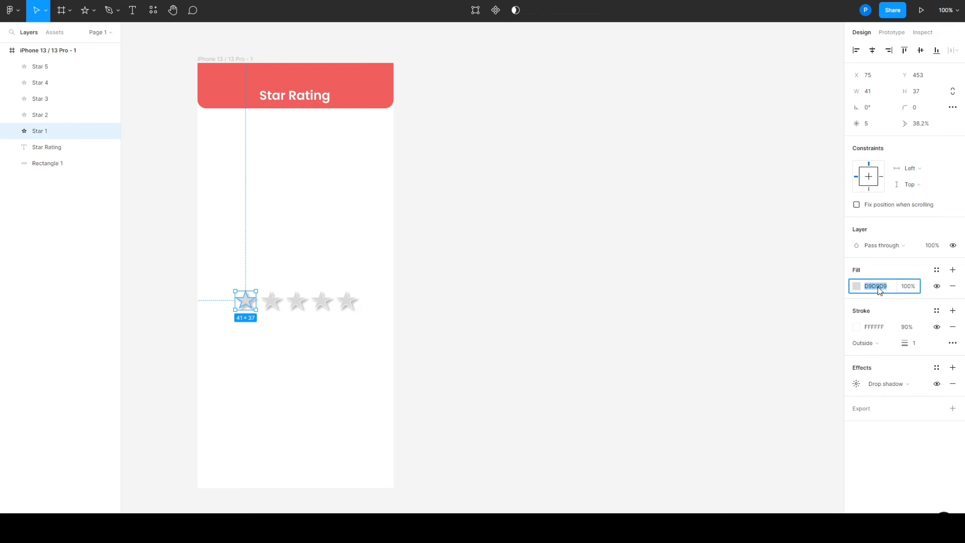
pyautogui.write('ffc700')
pyautogui.click(808, 310)
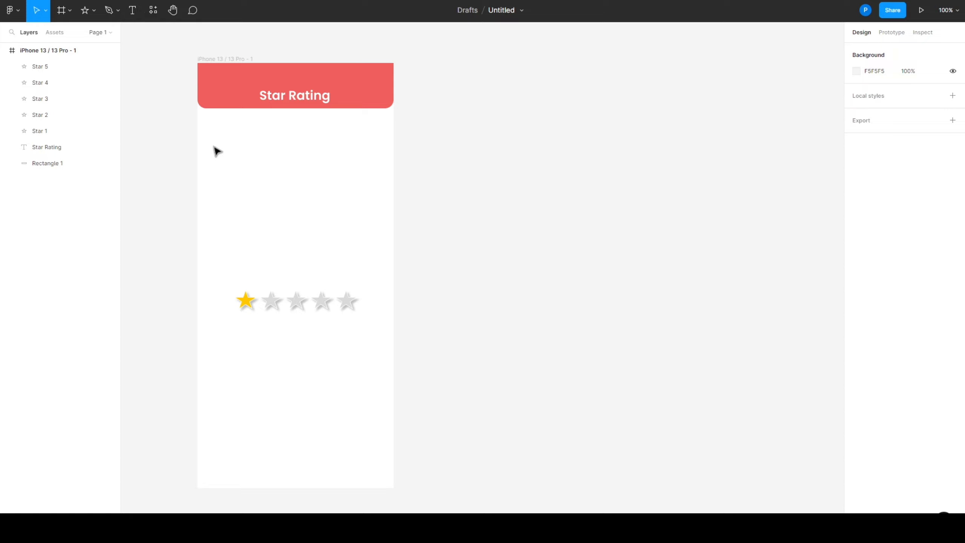
# Try a darker grey fill on the four remaining stars and return them to D9D9D9
pyautogui.click(271, 301)
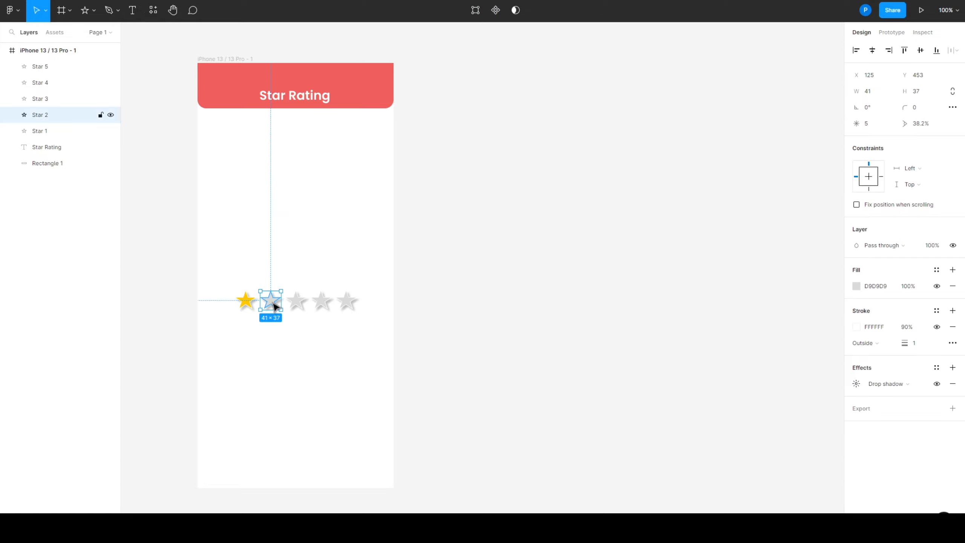
pyautogui.click(282, 348)
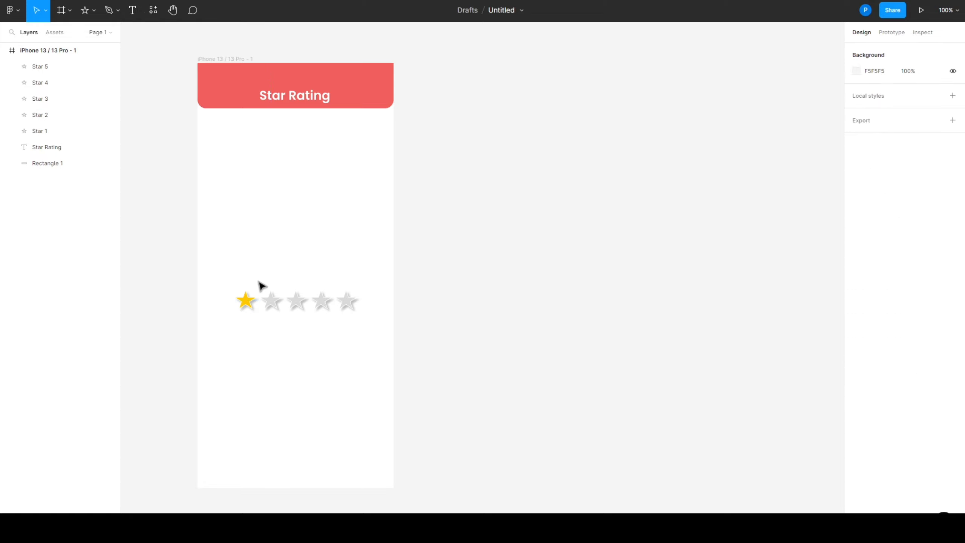
pyautogui.moveTo(263, 275); pyautogui.dragTo(366, 316)
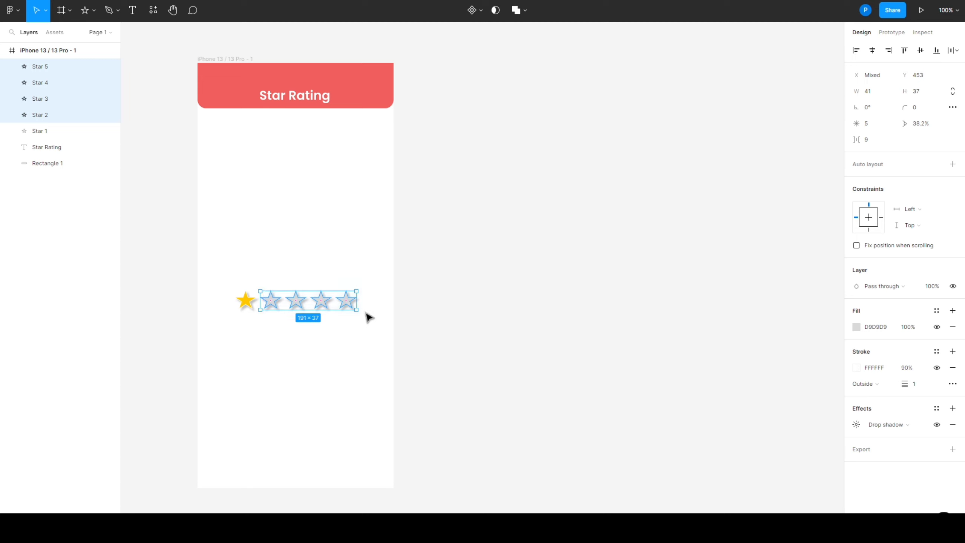
pyautogui.click(872, 329)
pyautogui.click(672, 385)
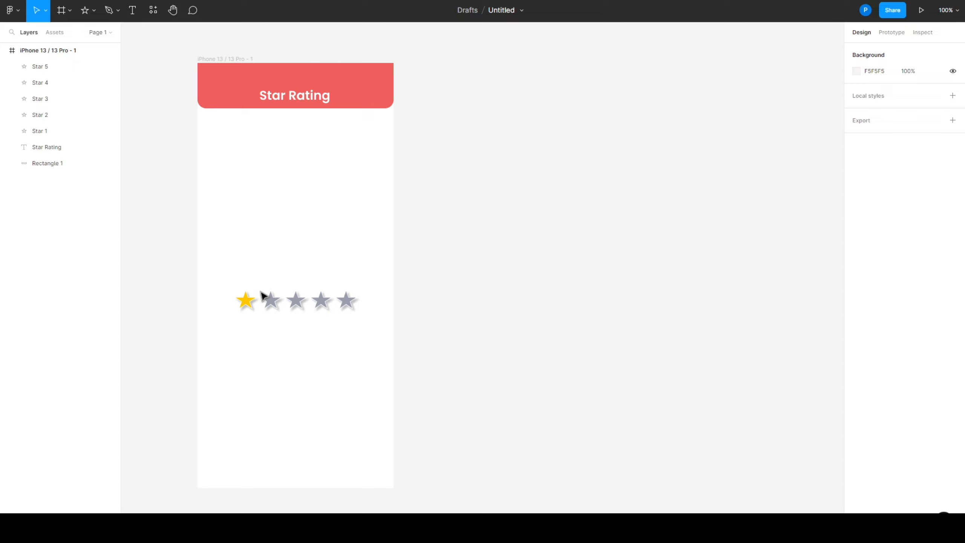
pyautogui.moveTo(261, 294); pyautogui.dragTo(491, 408)
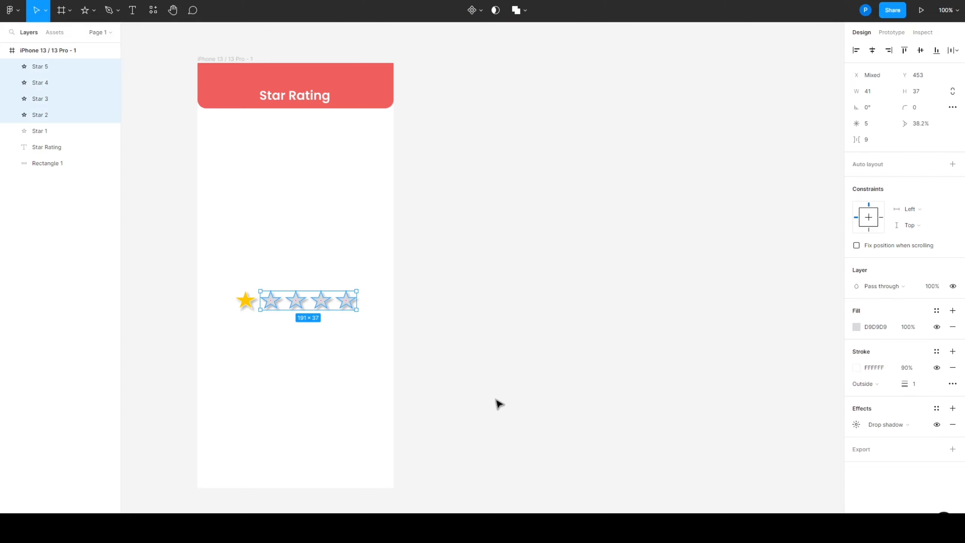
pyautogui.click(541, 397)
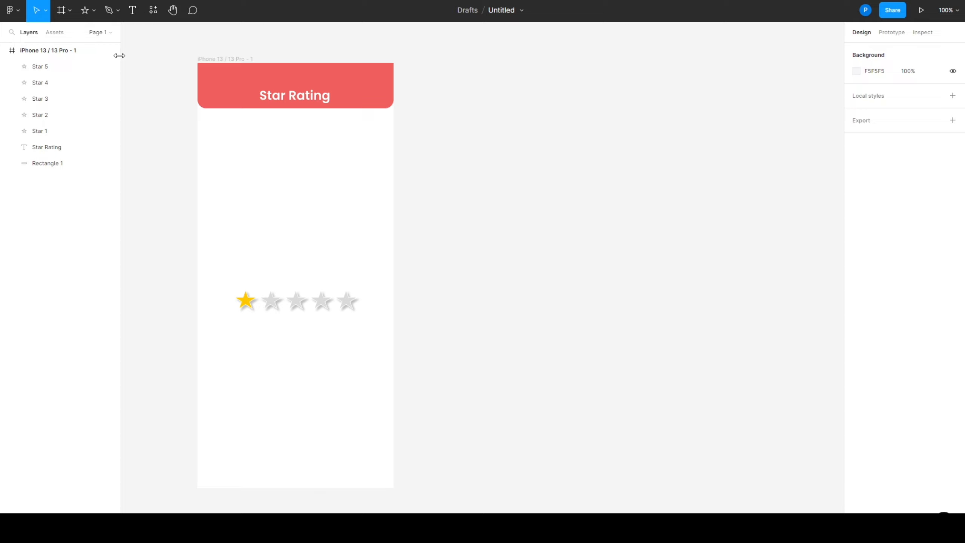
# Draw a text box about 327 × 61 above the star row and bring up the full emoji list
pyautogui.click(133, 11)
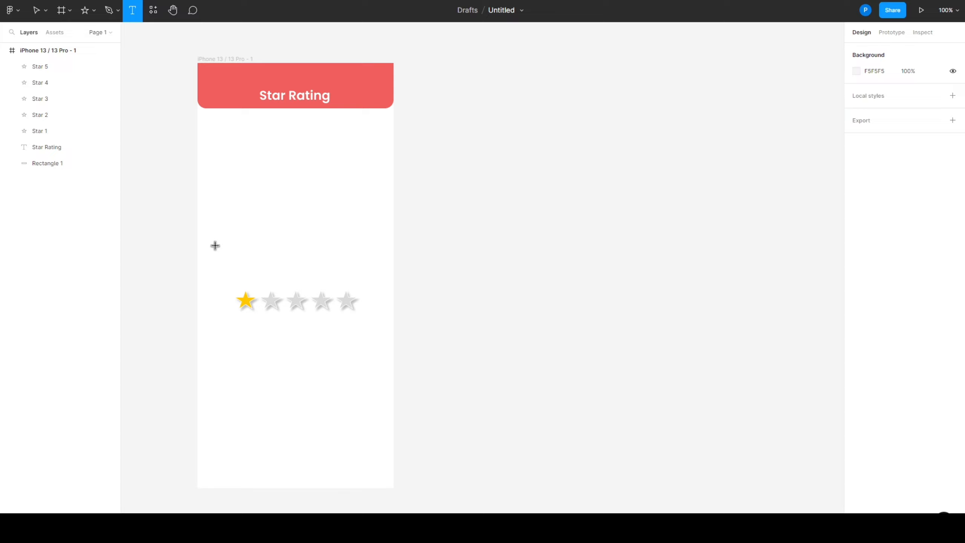
pyautogui.moveTo(217, 241); pyautogui.dragTo(382, 272)
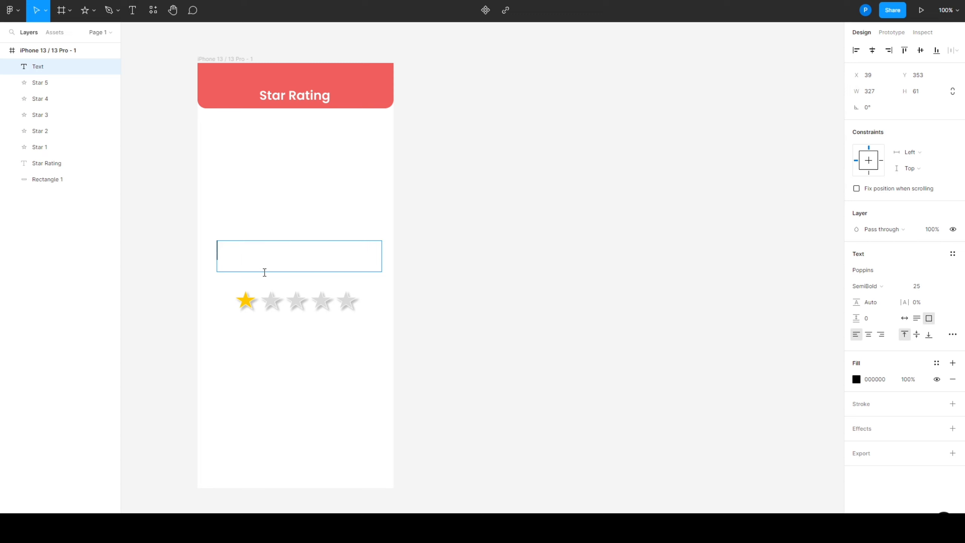
pyautogui.press('super+period')
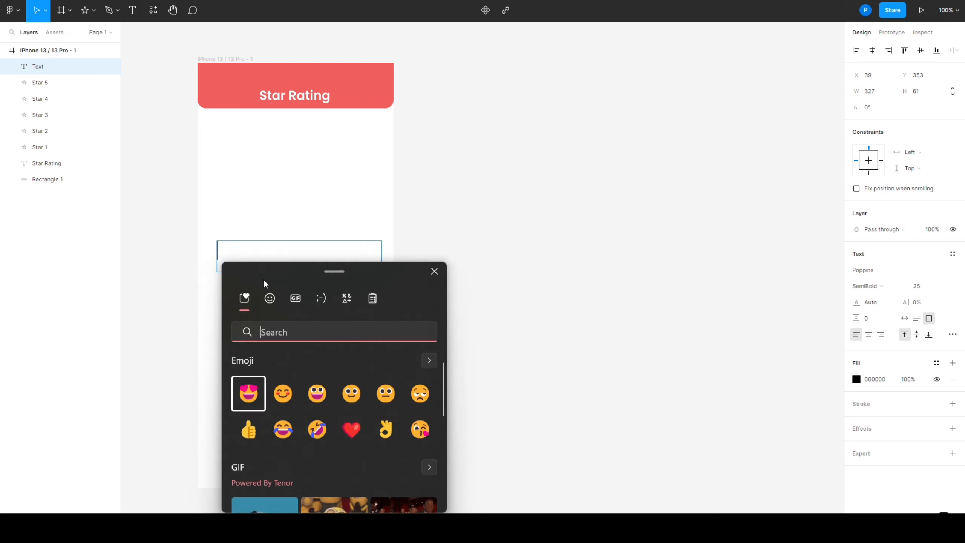
pyautogui.click(269, 300)
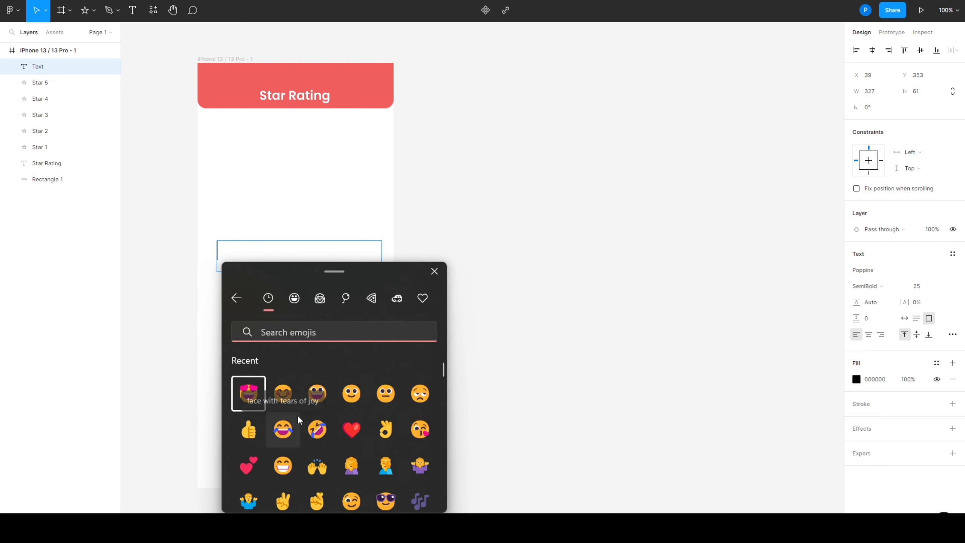
# Insert an unamused face emoji followed by a neutral face emoji in the text box
pyautogui.scroll(-5, 299, 415)
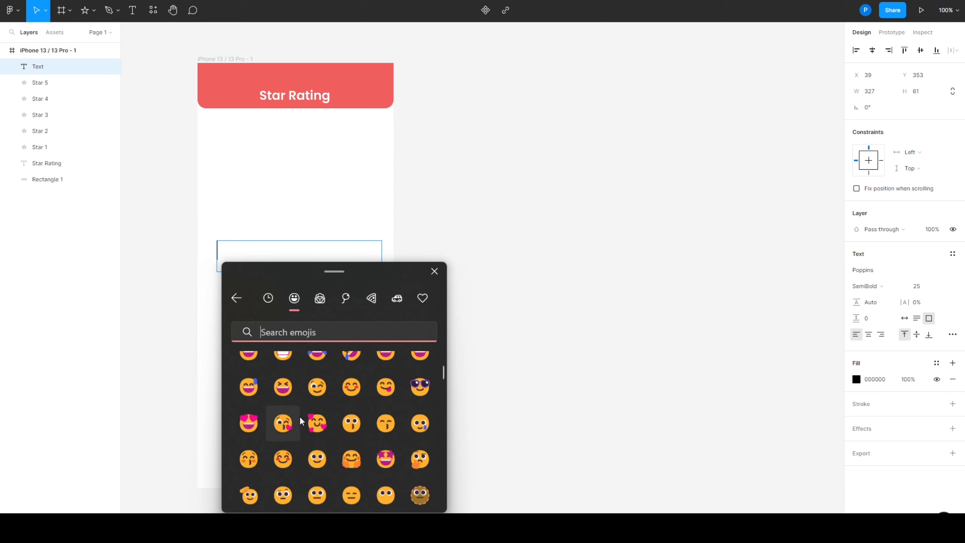
pyautogui.scroll(-1, 299, 416)
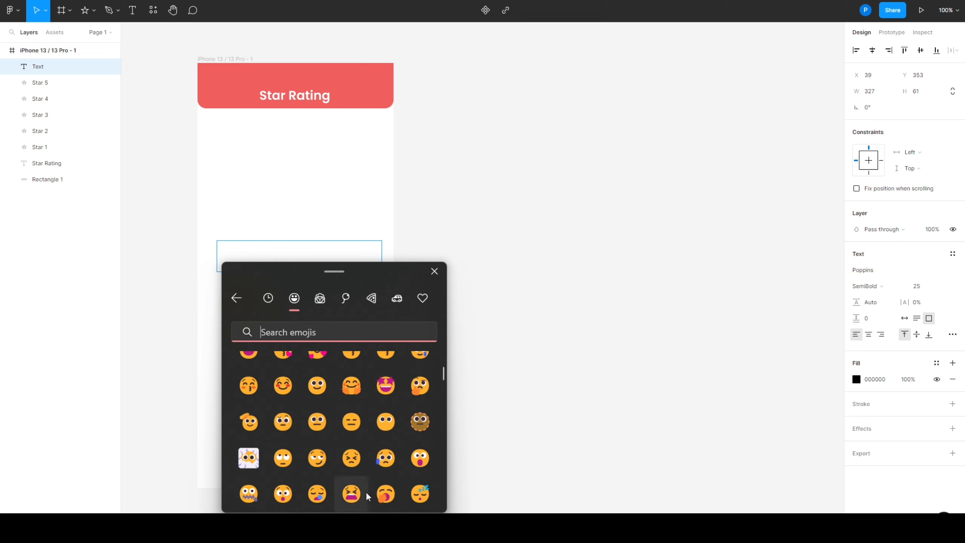
pyautogui.scroll(-2, 366, 492)
pyautogui.scroll(-1, 364, 492)
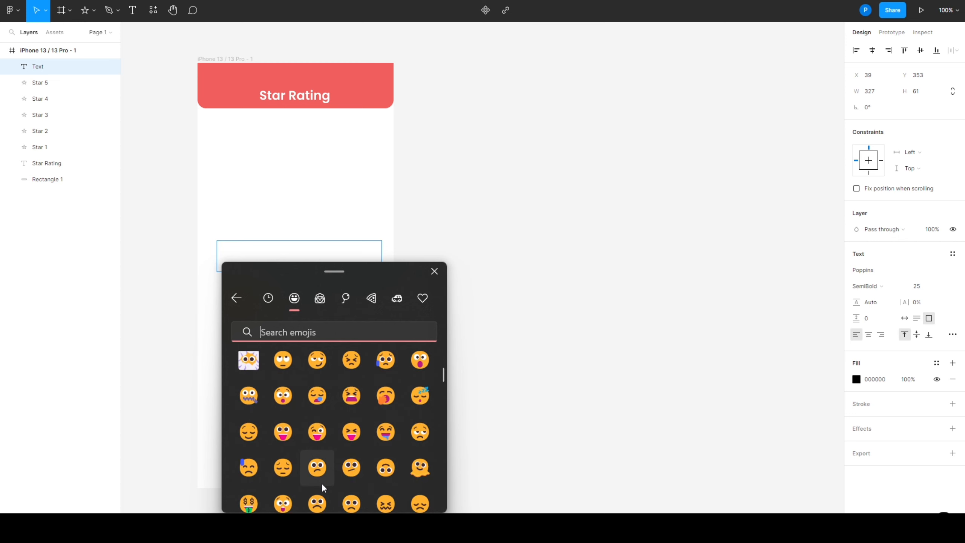
pyautogui.scroll(-1, 323, 487)
pyautogui.scroll(-3, 327, 491)
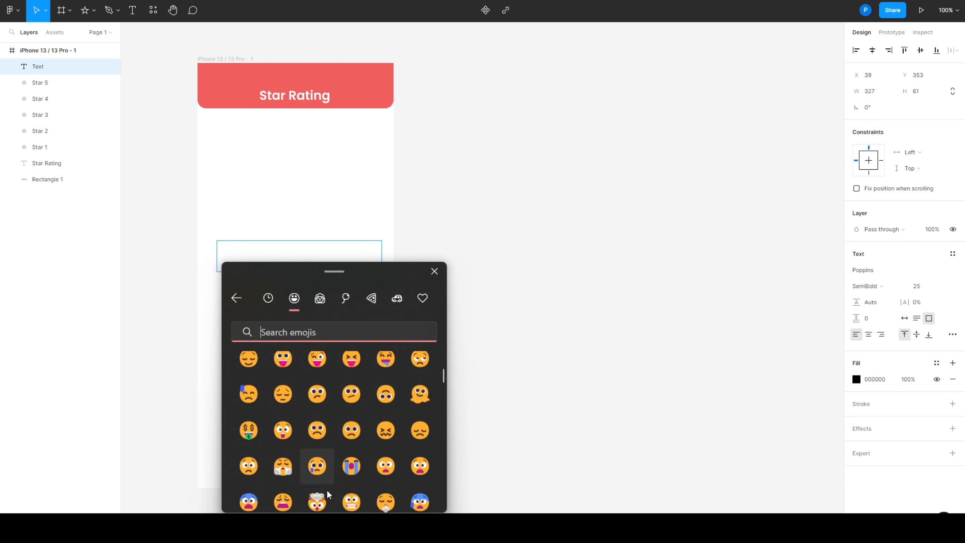
pyautogui.scroll(1, 329, 492)
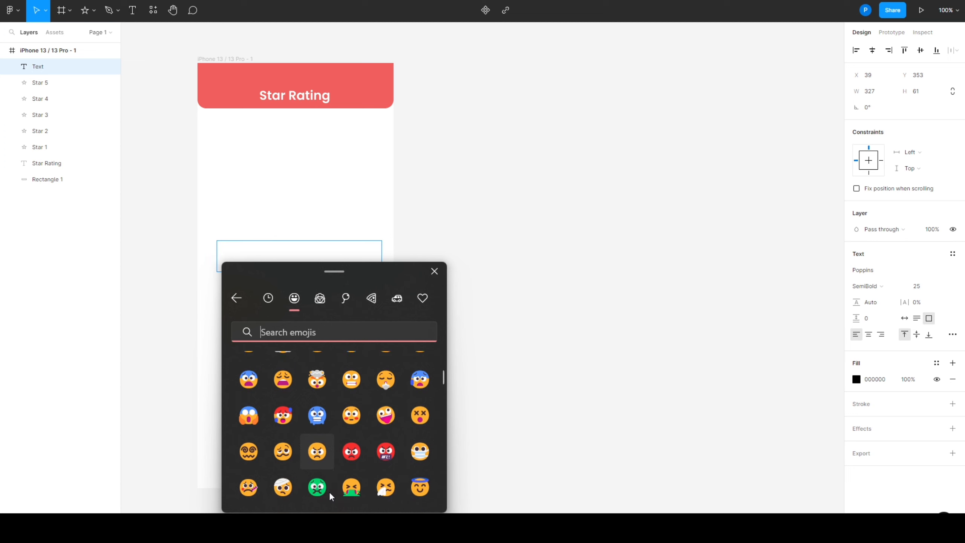
pyautogui.scroll(3, 331, 492)
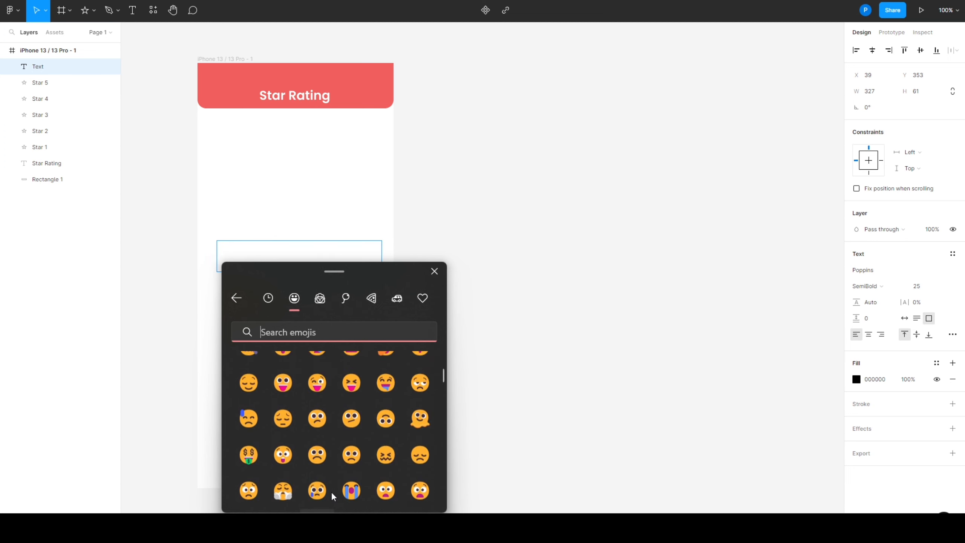
pyautogui.scroll(3, 332, 492)
pyautogui.scroll(-2, 332, 492)
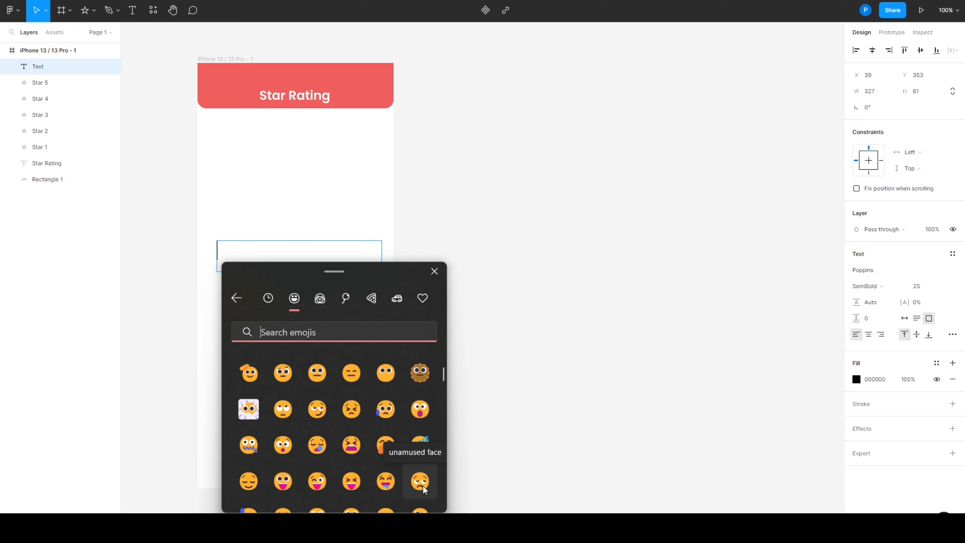
pyautogui.click(421, 482)
pyautogui.click(421, 487)
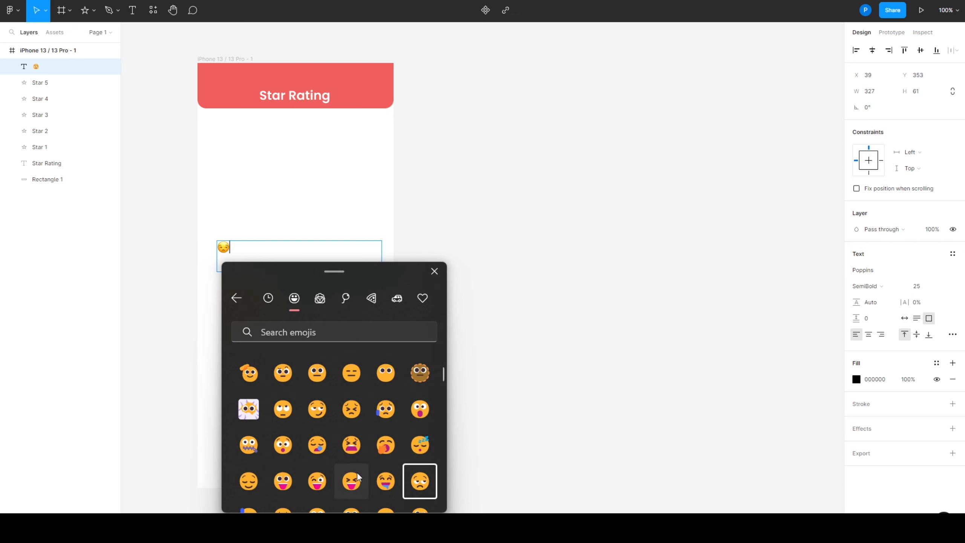
pyautogui.click(318, 372)
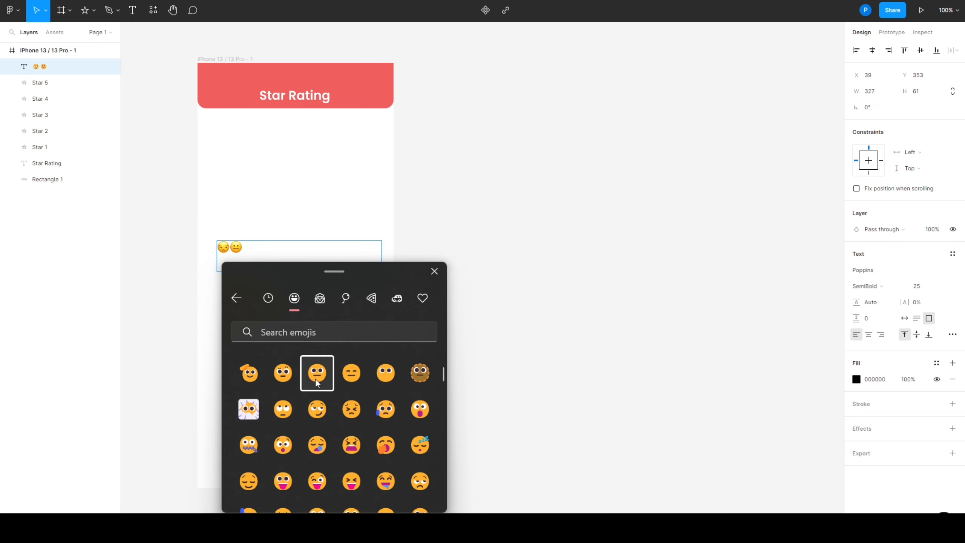
# Add a slightly smiling face, a smiling face with blushing cheeks and a heart-eyes face to the emoji row, and close the emoji picker
pyautogui.scroll(3, 288, 400)
pyautogui.scroll(1, 287, 421)
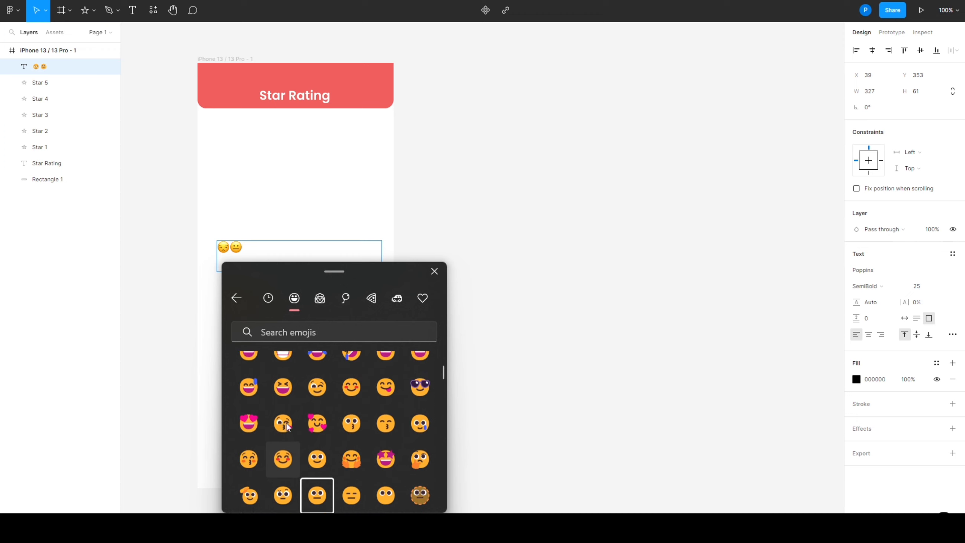
pyautogui.scroll(1, 354, 399)
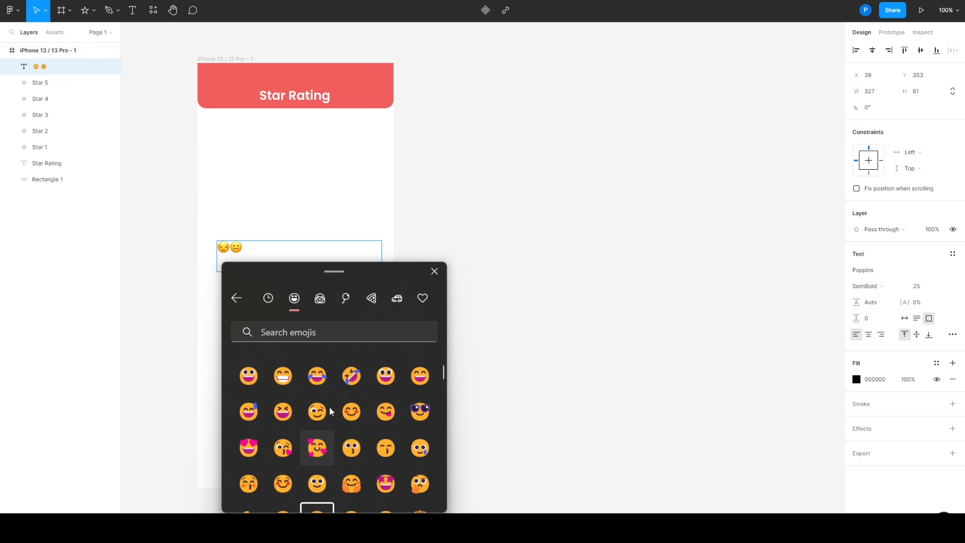
pyautogui.scroll(-1, 362, 474)
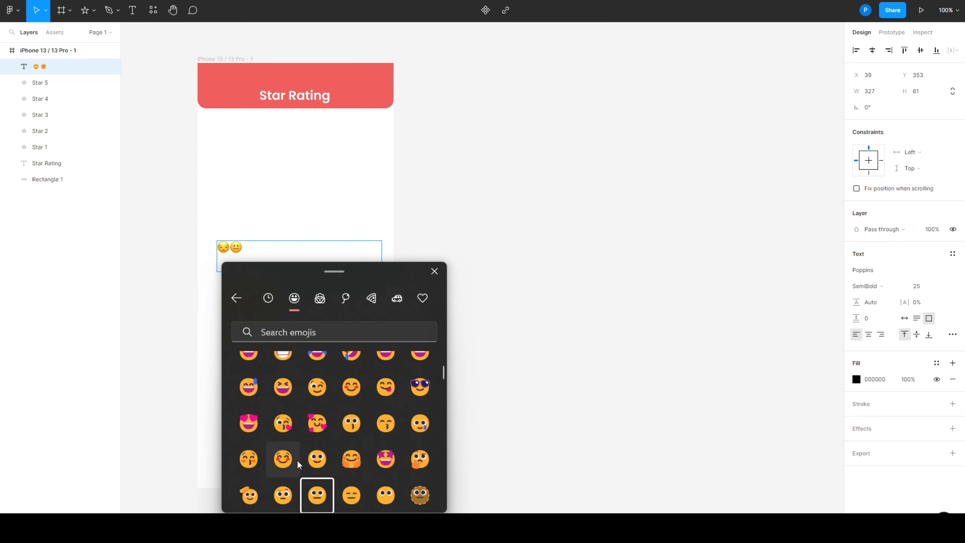
pyautogui.click(321, 458)
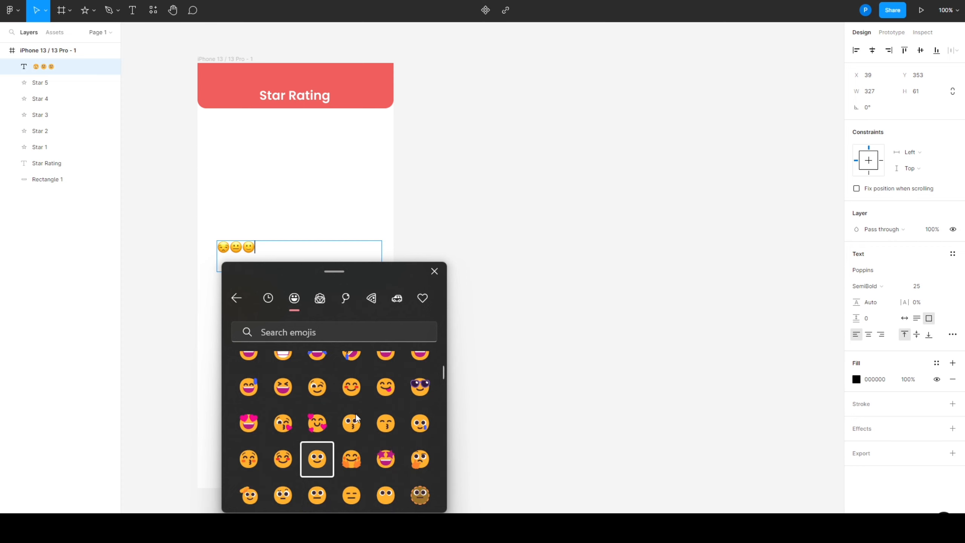
pyautogui.click(351, 389)
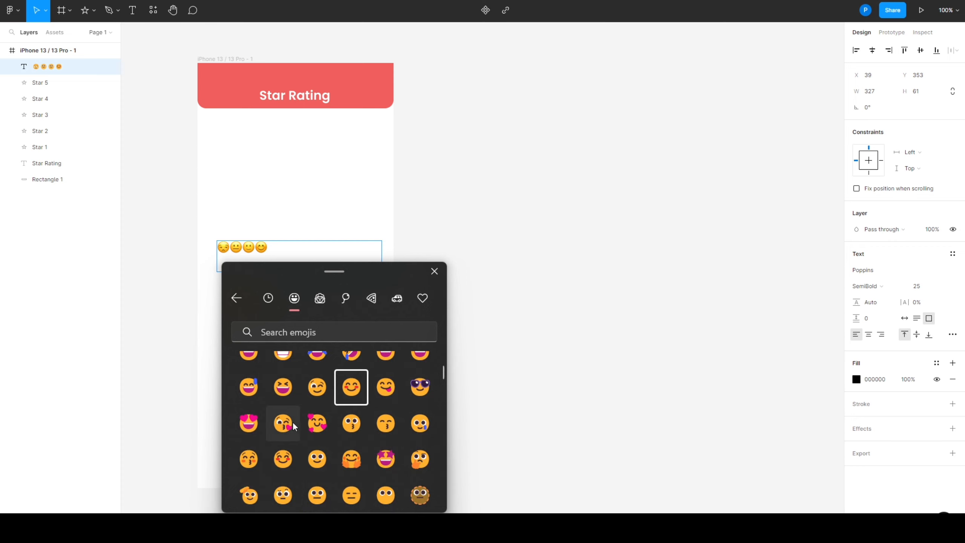
pyautogui.click(255, 421)
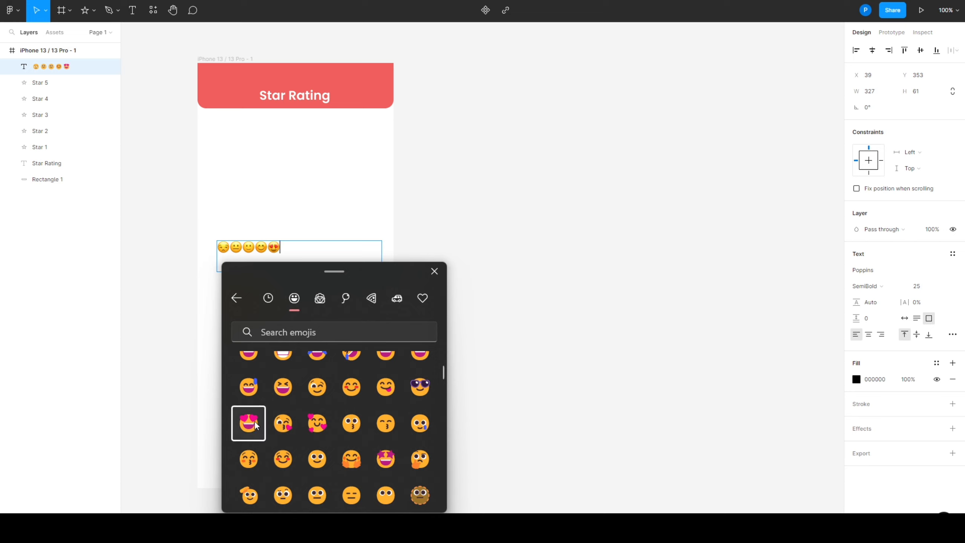
pyautogui.click(434, 272)
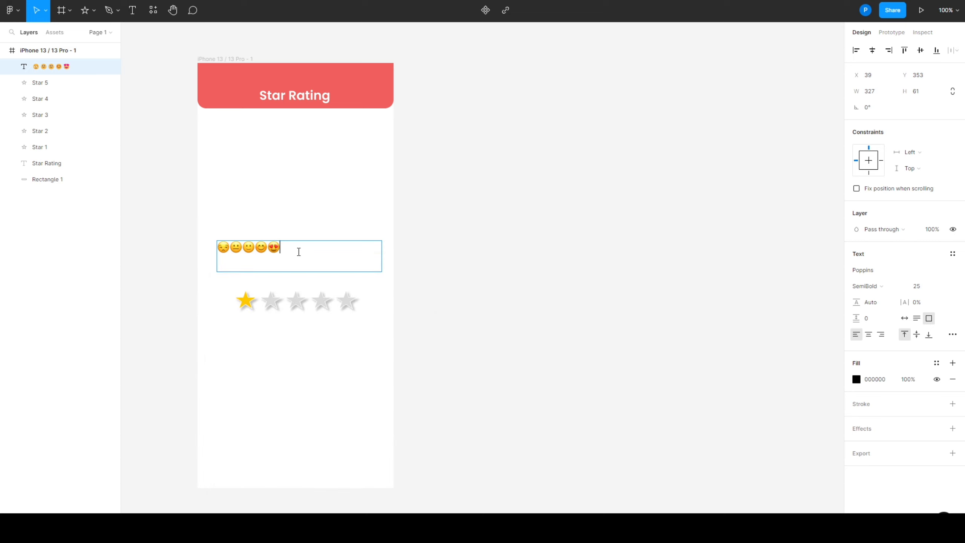
# Set the emoji row's font size to 61.9 and move its text box to X 43, Y 344
pyautogui.hotkey('ctrl', 'a')
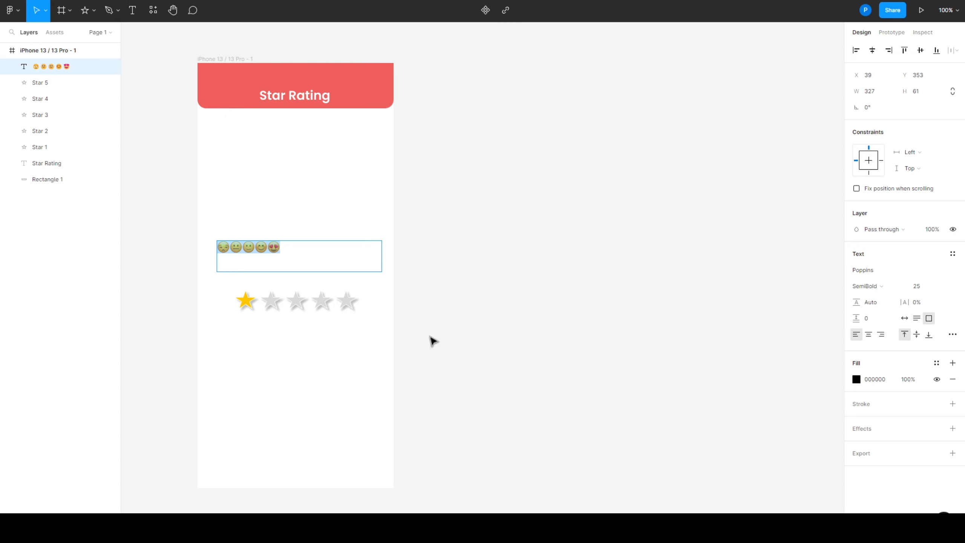
pyautogui.click(922, 288)
pyautogui.write('61.9')
pyautogui.press('Return')
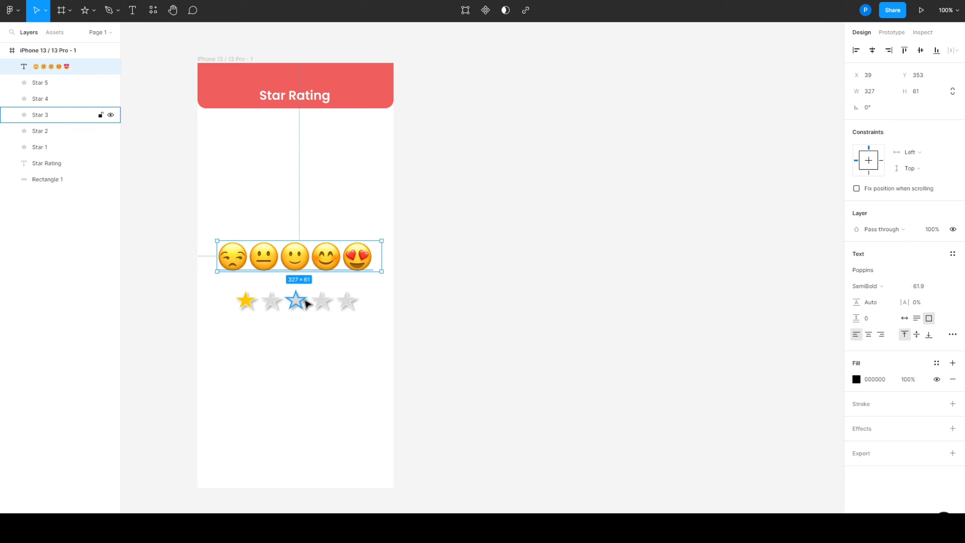
pyautogui.moveTo(283, 251); pyautogui.dragTo(286, 245)
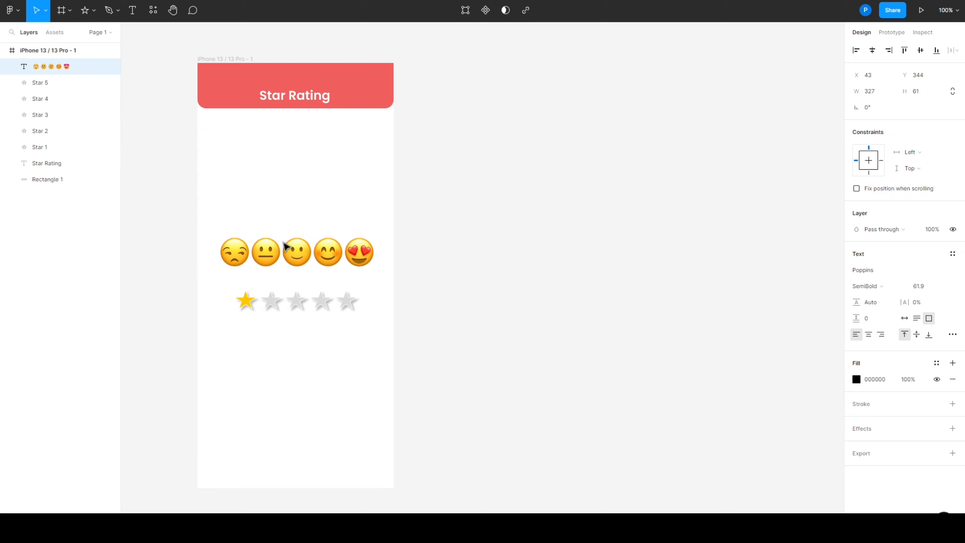
pyautogui.click(592, 284)
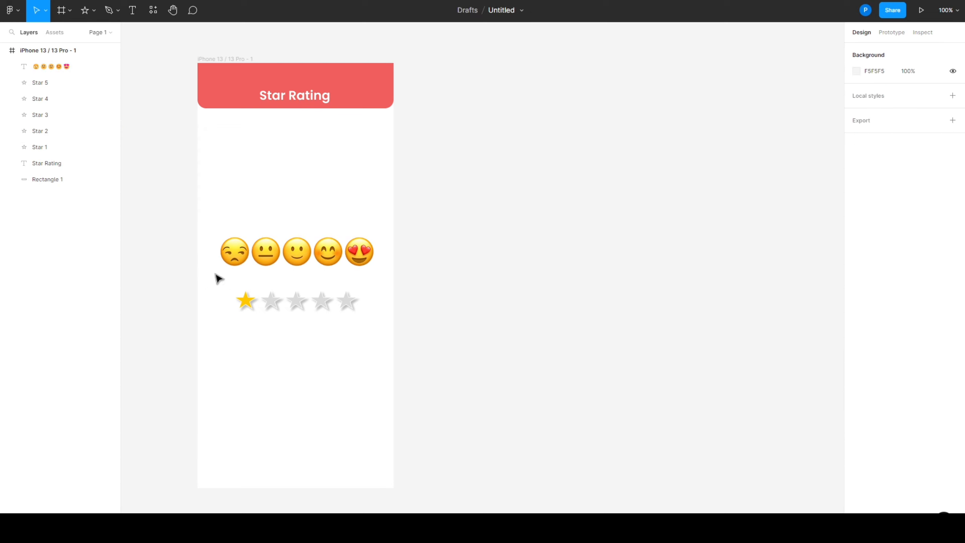
# Set the font size of the unamused face emoji at the start of the row to 85
pyautogui.doubleClick(235, 247)
pyautogui.moveTo(245, 254); pyautogui.dragTo(230, 254)
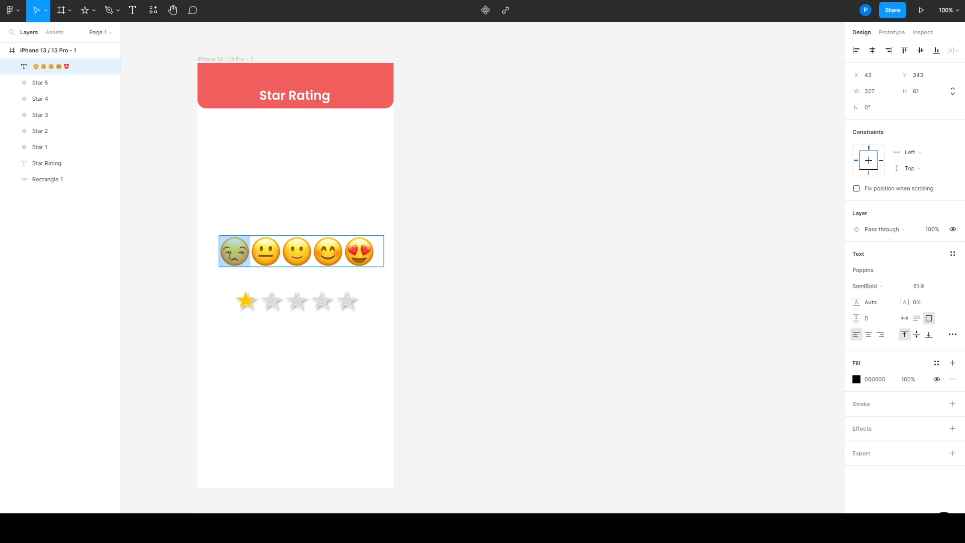
pyautogui.click(921, 287)
pyautogui.write('85')
pyautogui.press('Return')
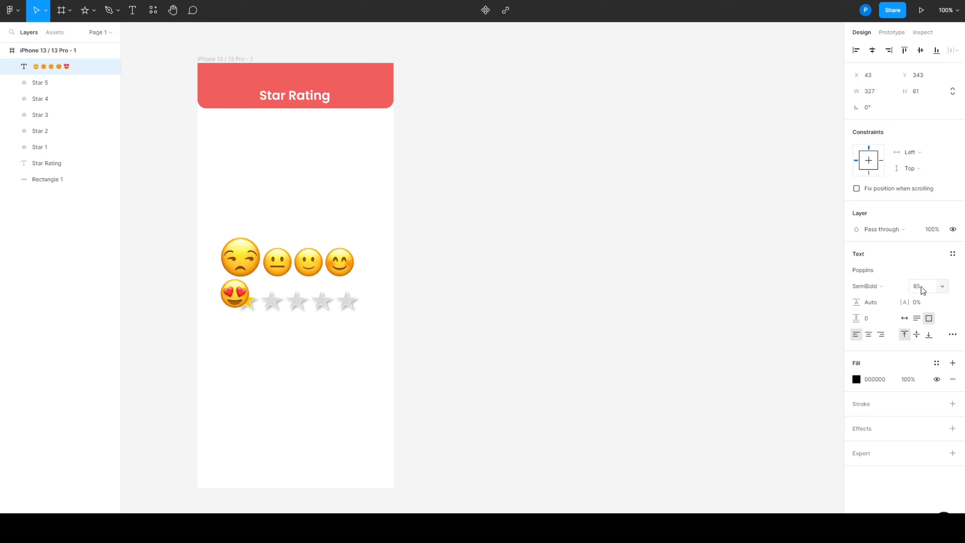
pyautogui.press('Escape')
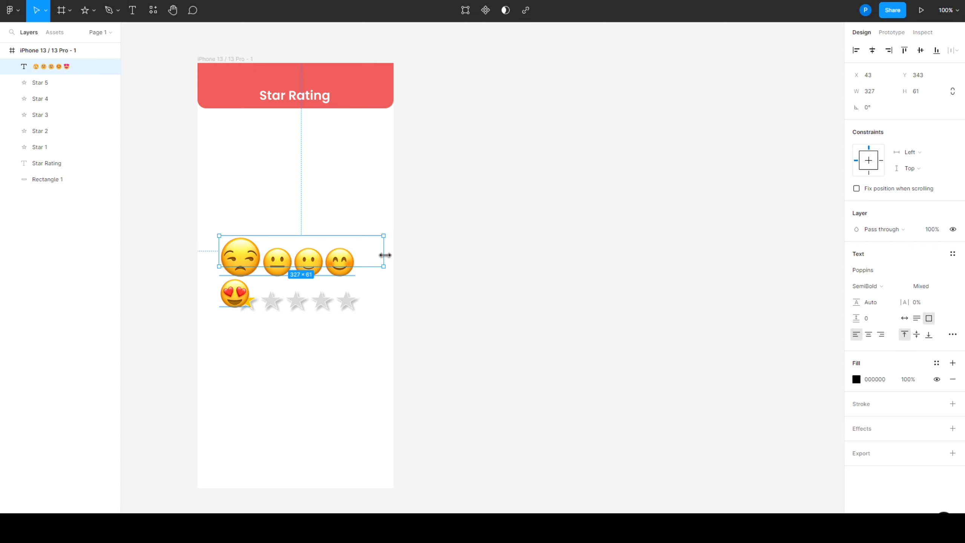
# Widen the emoji text box to 341 and move it to X 30, Y 338
pyautogui.moveTo(385, 256); pyautogui.dragTo(391, 255)
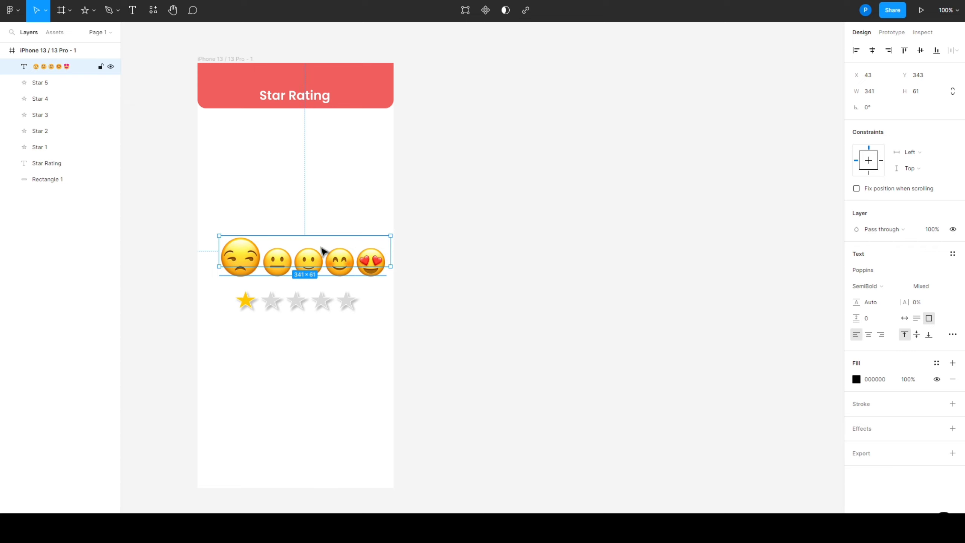
pyautogui.moveTo(322, 249); pyautogui.dragTo(316, 250)
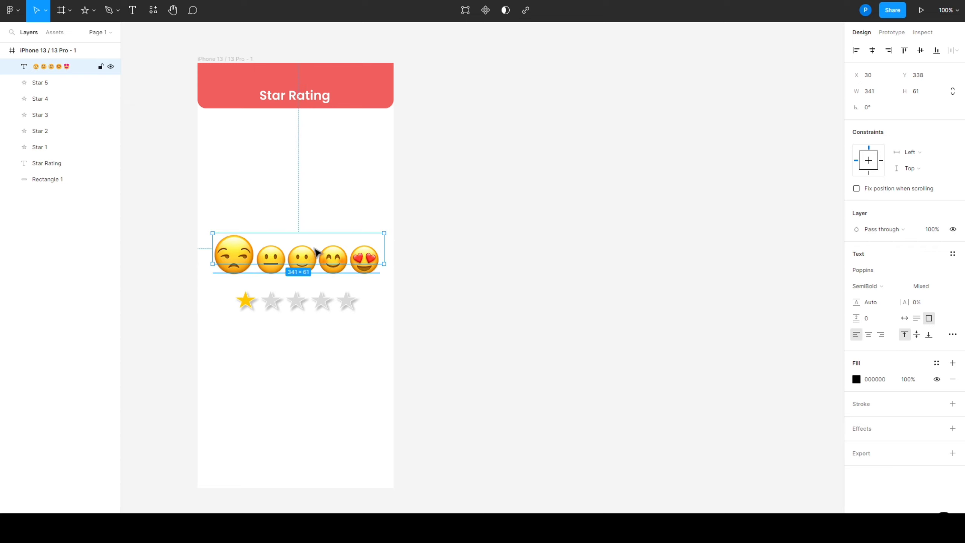
pyautogui.doubleClick(317, 248)
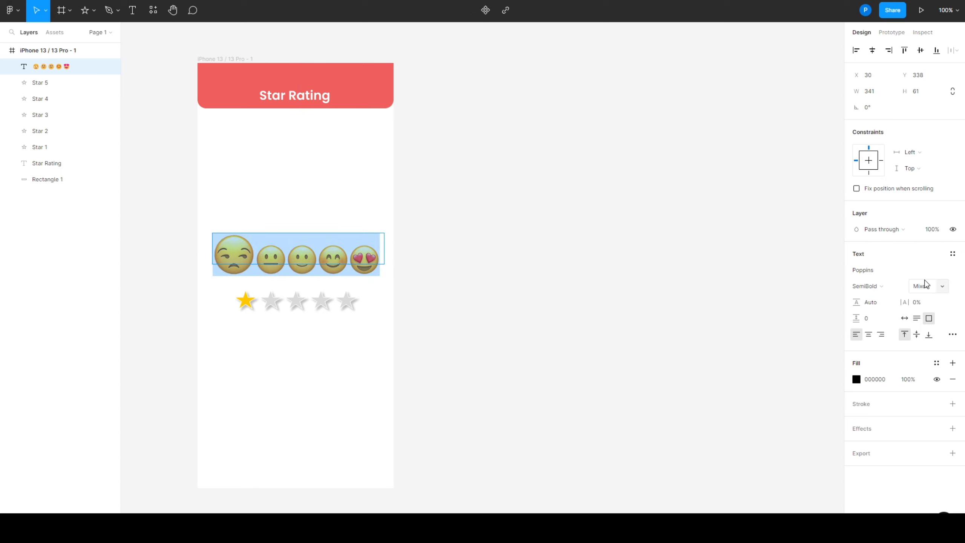
pyautogui.press('Escape')
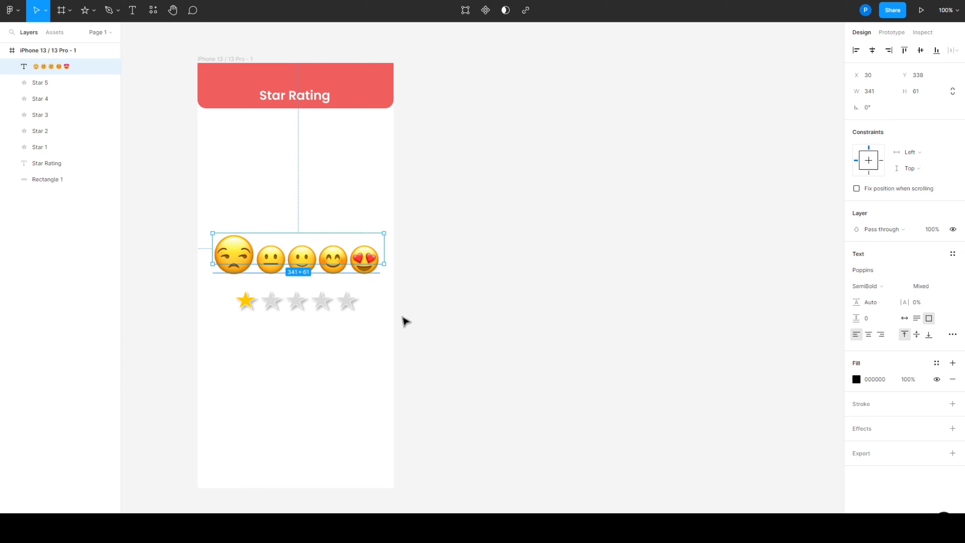
pyautogui.doubleClick(269, 254)
pyautogui.moveTo(270, 254); pyautogui.dragTo(380, 254)
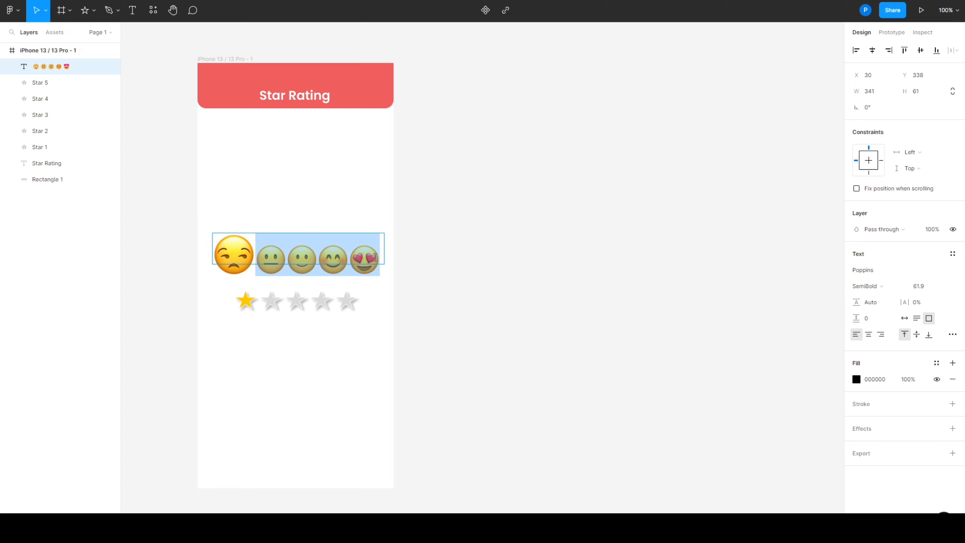
pyautogui.click(916, 290)
pyautogui.press('Escape')
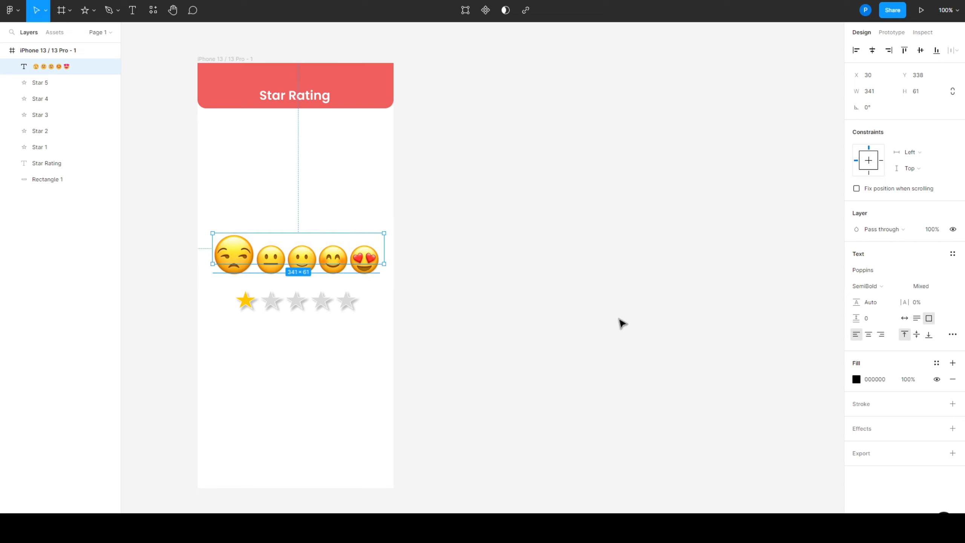
pyautogui.click(614, 347)
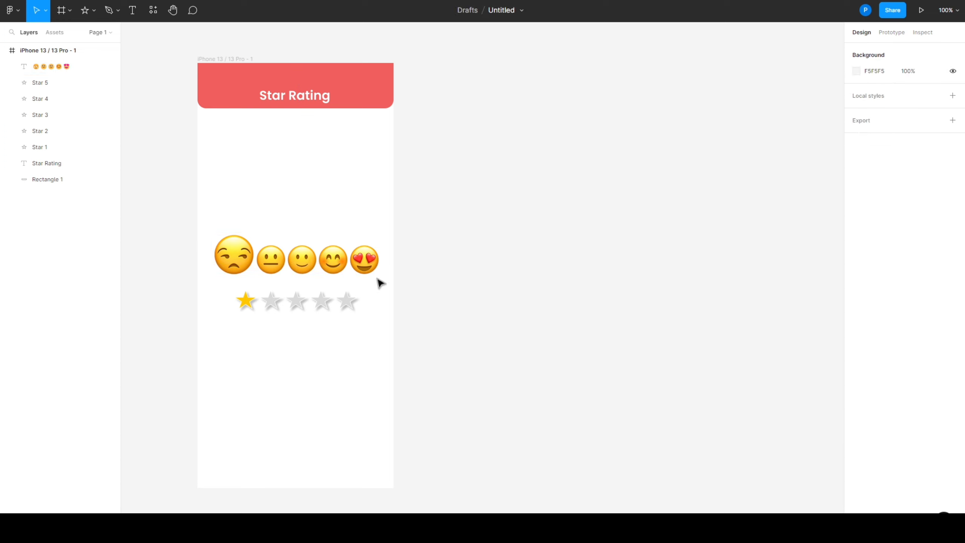
# Set the font size of the four emojis after the unamused face to 55 and move the emoji row up to Y 333
pyautogui.click(291, 263)
pyautogui.doubleClick(291, 263)
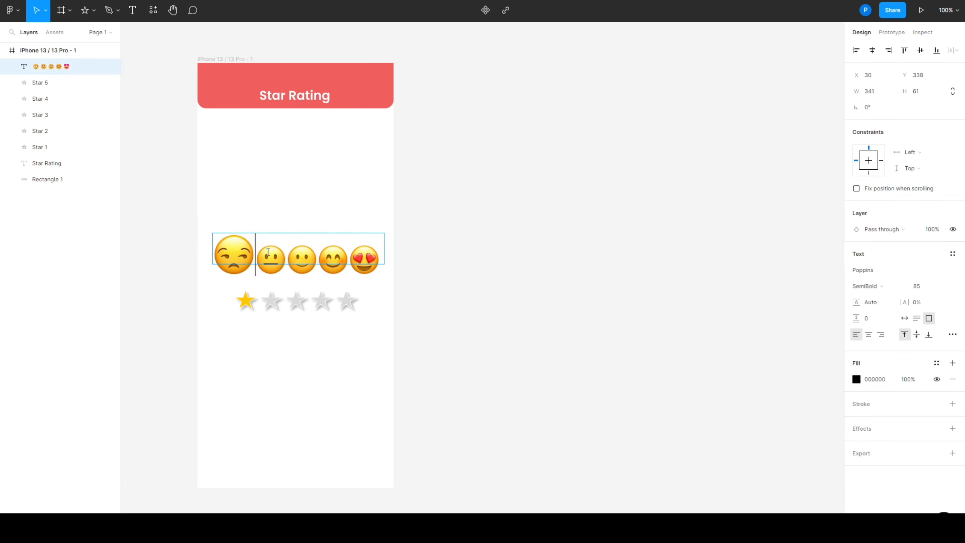
pyautogui.moveTo(256, 263); pyautogui.dragTo(373, 252)
pyautogui.click(920, 286)
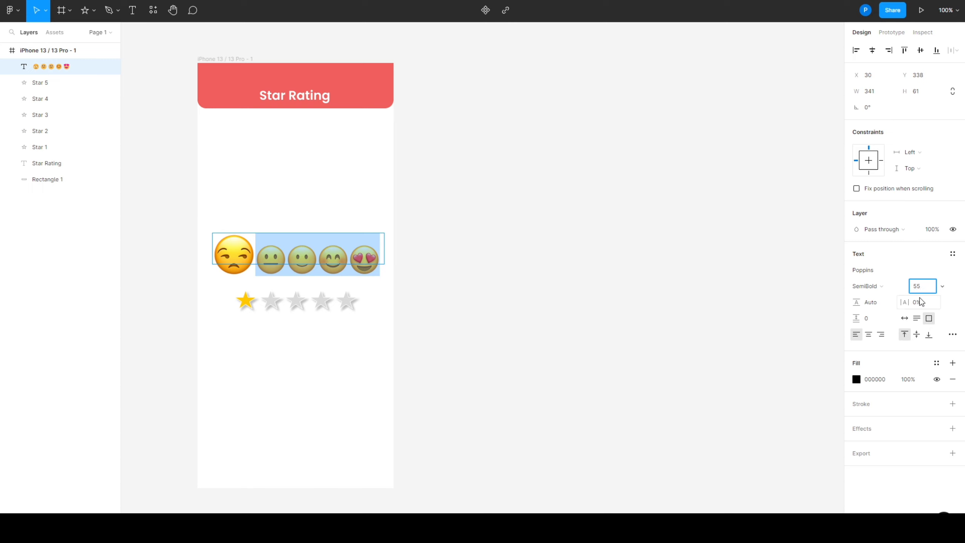
pyautogui.press('Return')
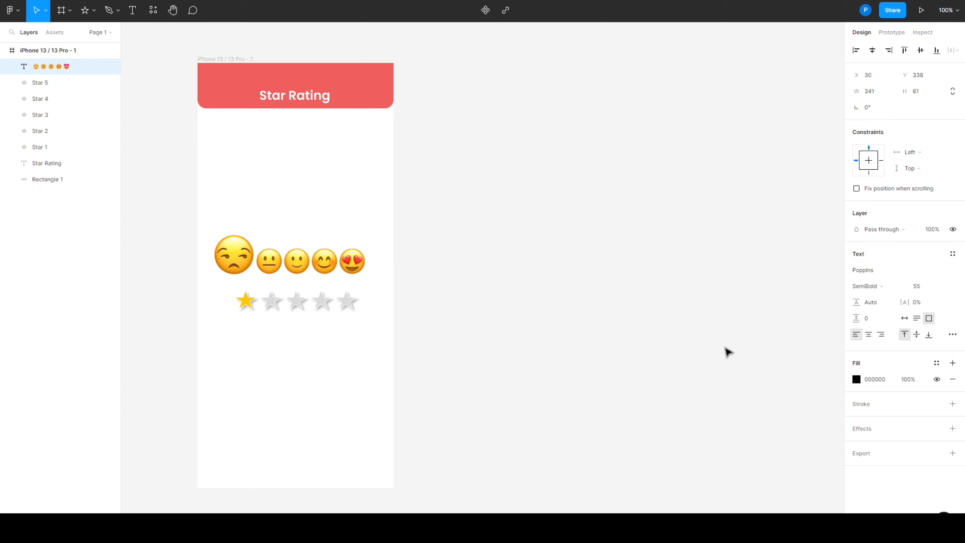
pyautogui.press('Escape')
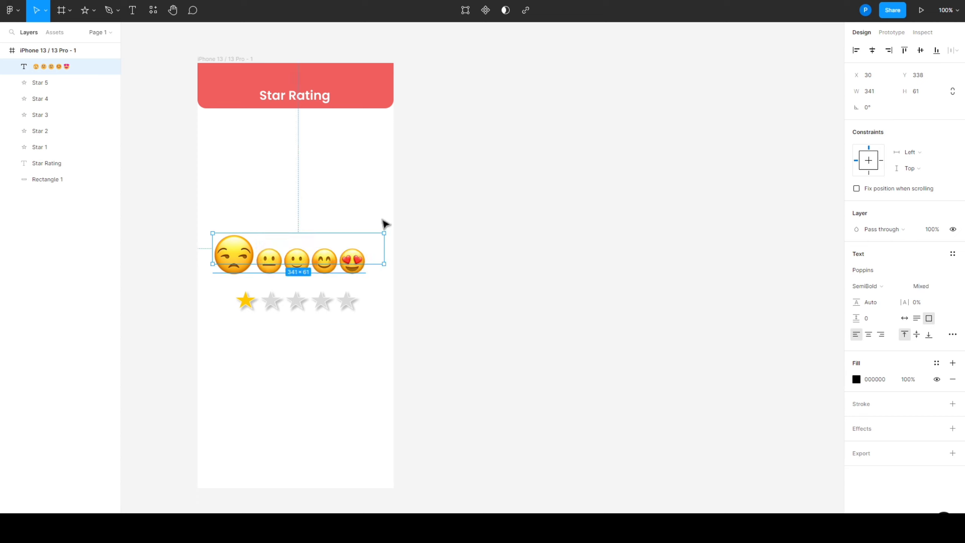
pyautogui.moveTo(366, 252); pyautogui.dragTo(365, 246)
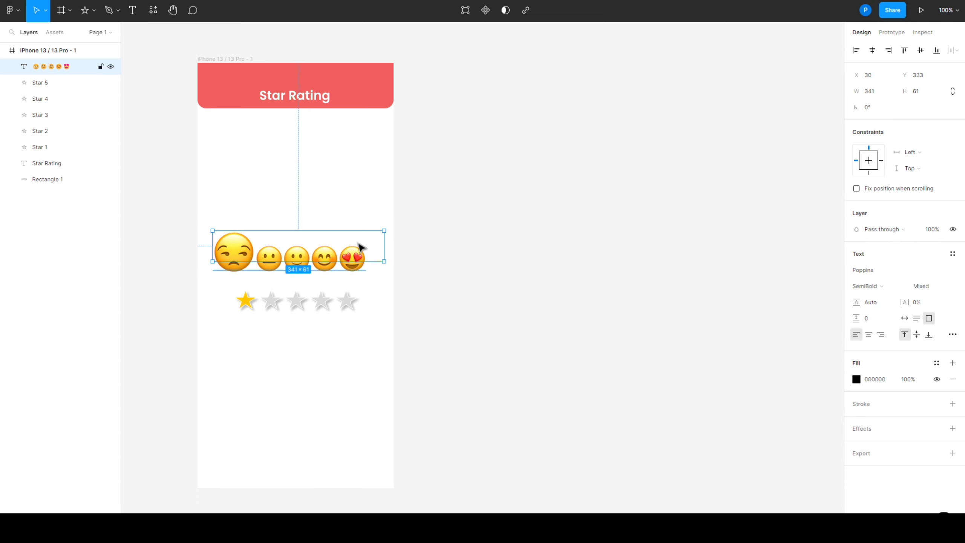
pyautogui.doubleClick(282, 259)
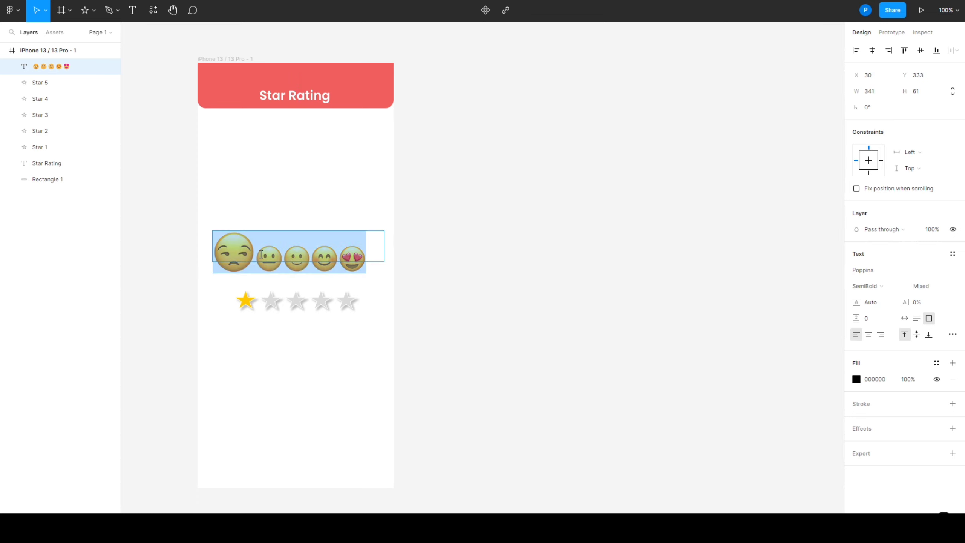
pyautogui.press('Escape')
pyautogui.click(466, 255)
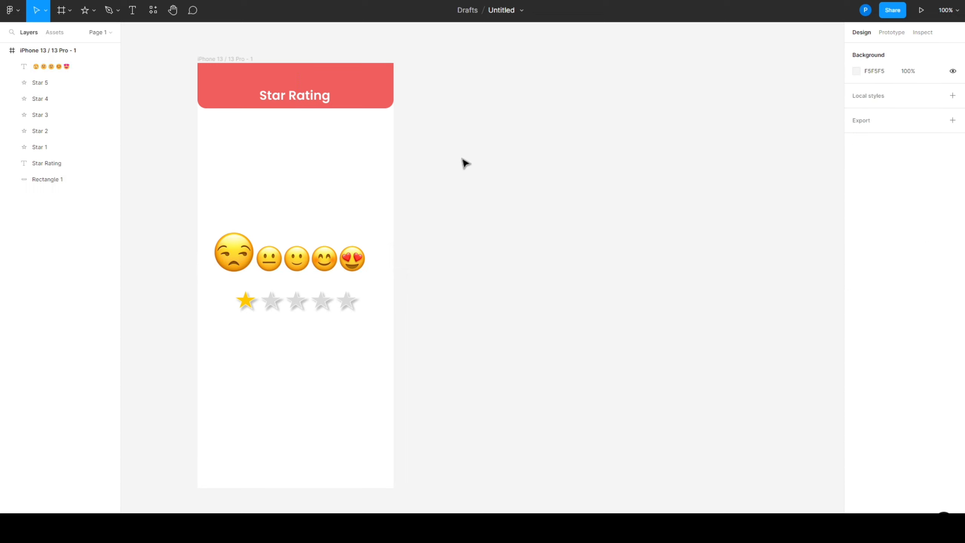
# Duplicate the Star Rating phone frame four times, placing the copies in an evenly spaced horizontal row beside the original
pyautogui.scroll(-3, 460, 182)
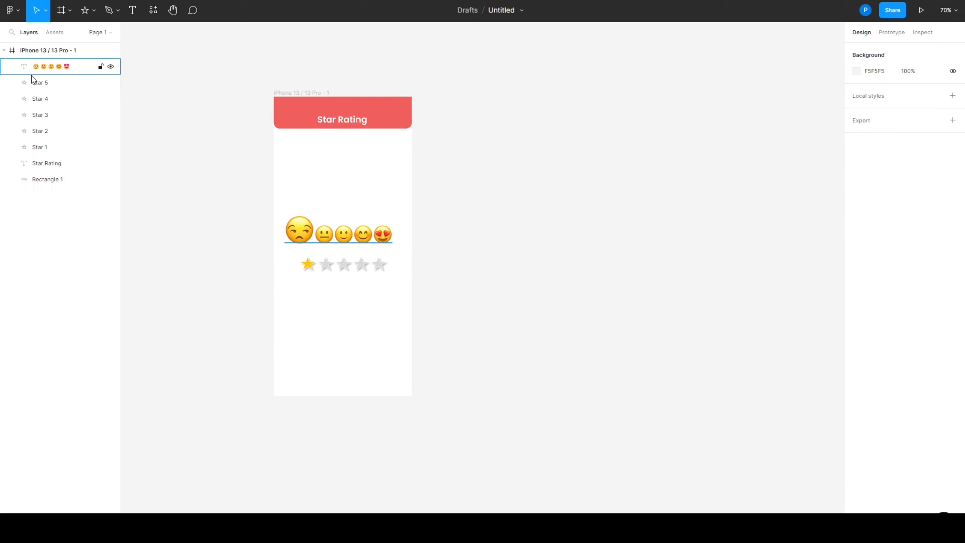
pyautogui.click(42, 50)
pyautogui.moveTo(340, 187); pyautogui.dragTo(208, 204)
pyautogui.moveTo(183, 93); pyautogui.dragTo(243, 434)
pyautogui.click(243, 225)
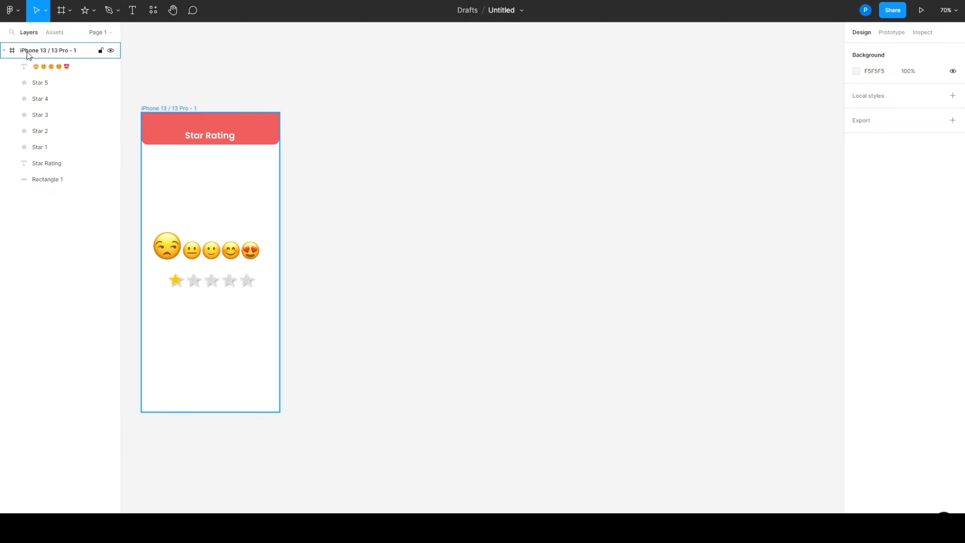
pyautogui.click(41, 55)
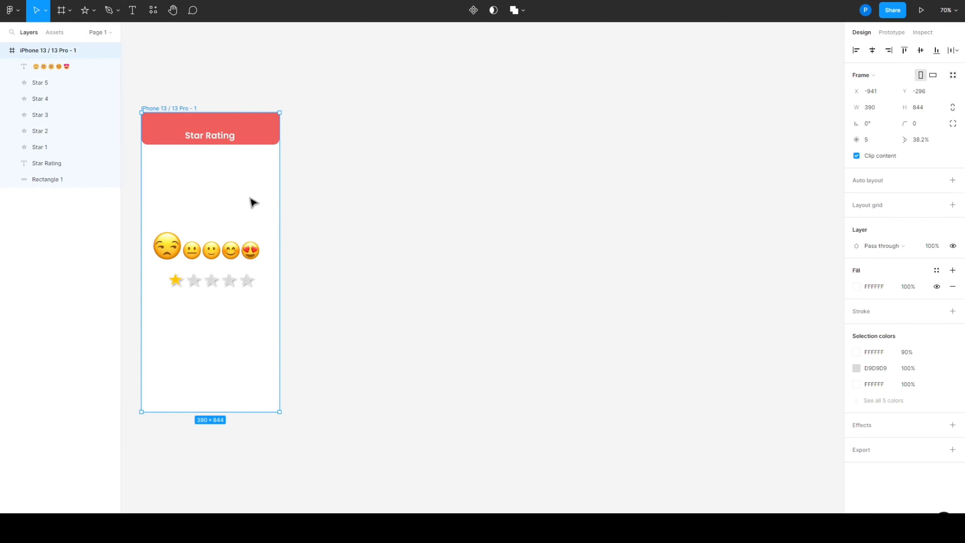
pyautogui.moveTo(253, 203); pyautogui.dragTo(786, 204)
pyautogui.click(612, 507)
pyautogui.scroll(-2, 485, 494)
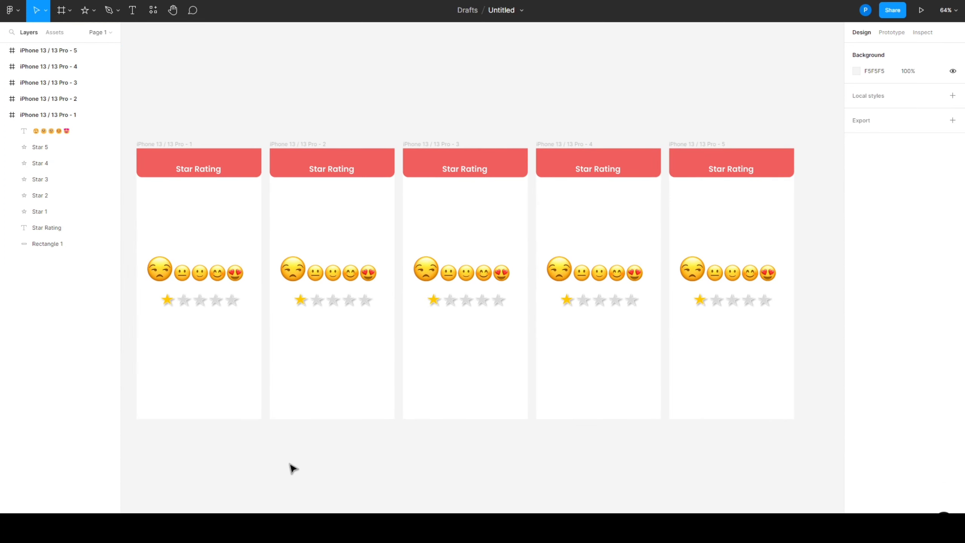
# Select only the enlarged unamused face emoji in the second frame's emoji row
pyautogui.doubleClick(323, 272)
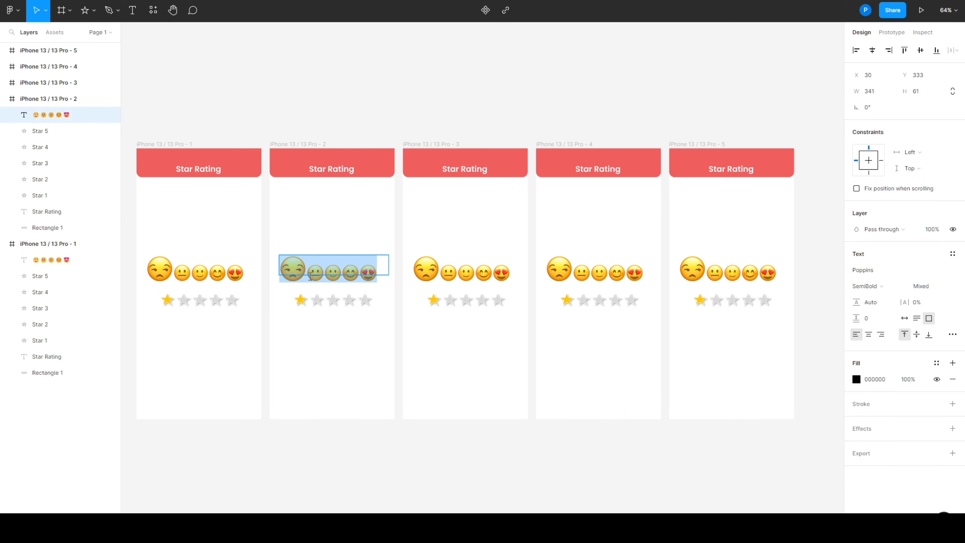
pyautogui.moveTo(307, 270); pyautogui.dragTo(324, 271)
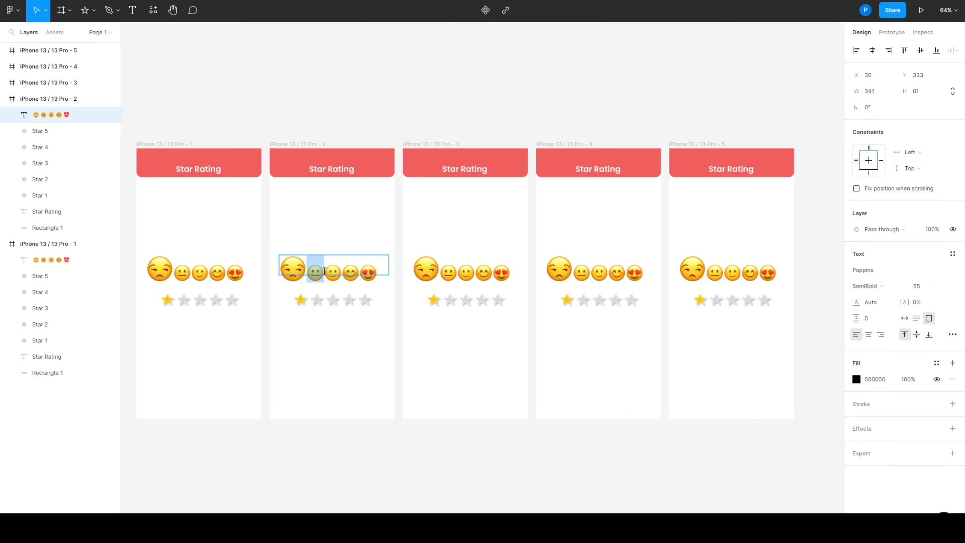
pyautogui.click(285, 268)
pyautogui.doubleClick(297, 269)
pyautogui.moveTo(301, 268); pyautogui.dragTo(290, 270)
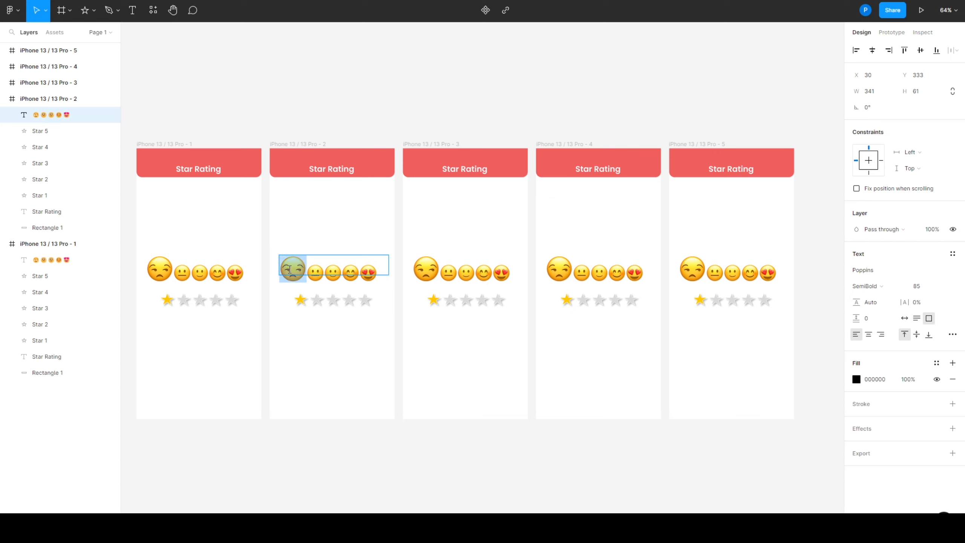
pyautogui.write('55')
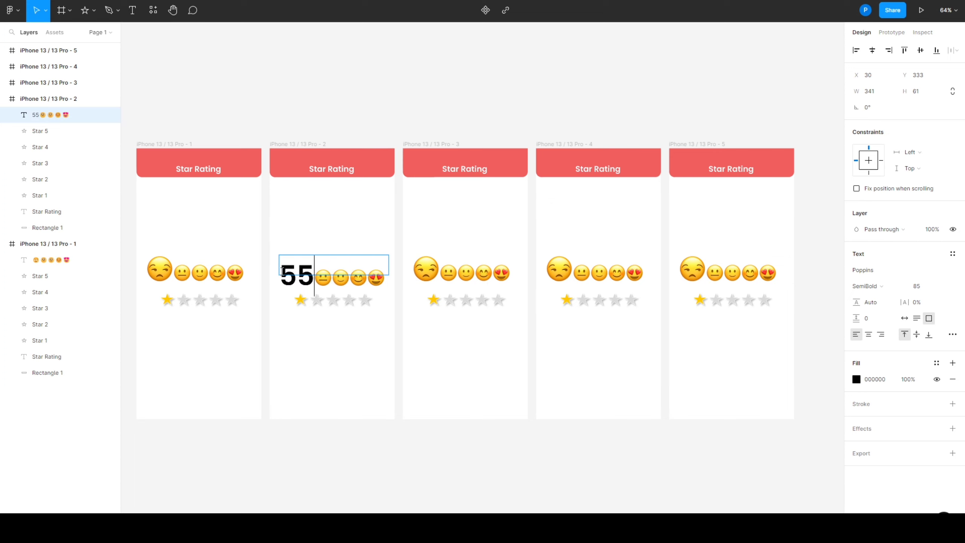
pyautogui.press('BackSpace')
pyautogui.press('BackSpace')
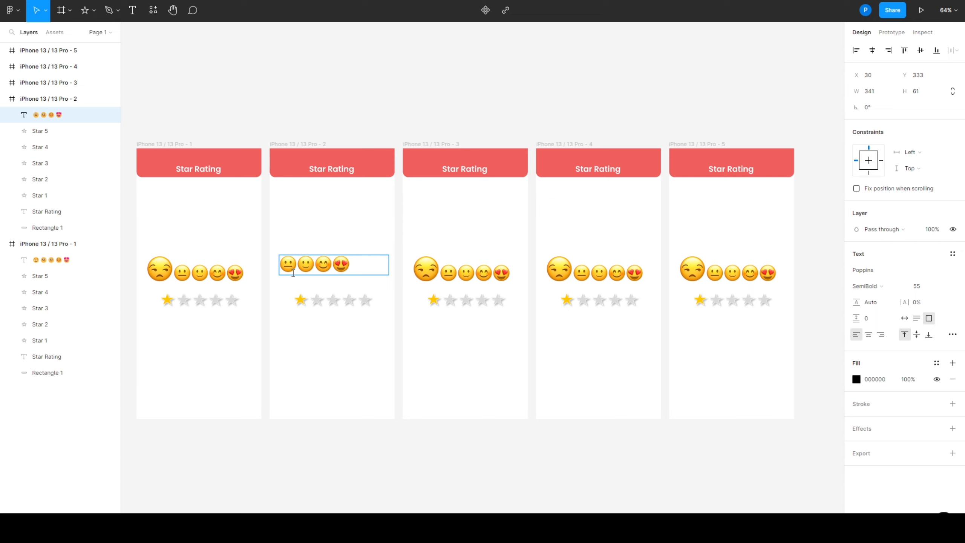
pyautogui.hotkey('ctrl', 'z')
pyautogui.hotkey('ctrl', 'z')
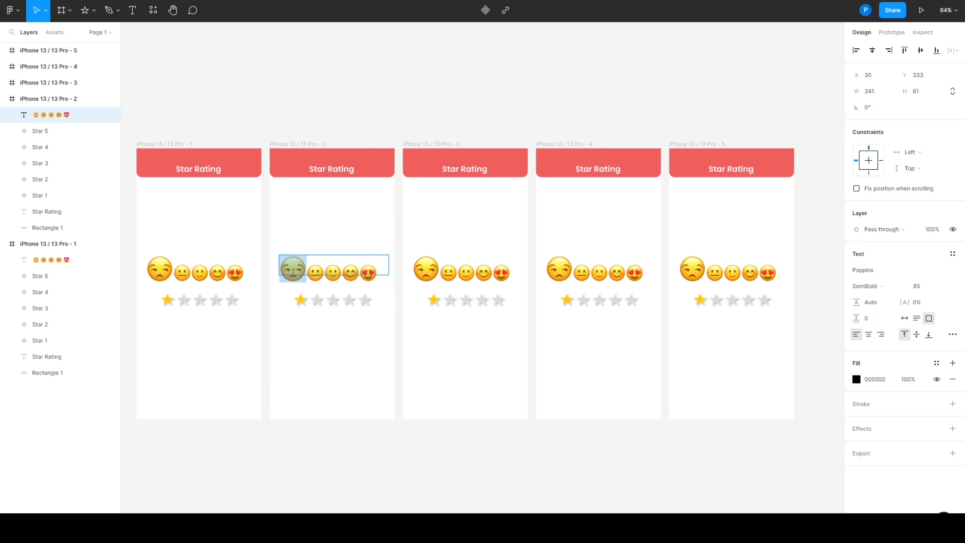
# In the second frame, set the unamused face's font size to 55 and the neutral face's font size to 85
pyautogui.click(927, 284)
pyautogui.click(322, 269)
pyautogui.doubleClick(306, 271)
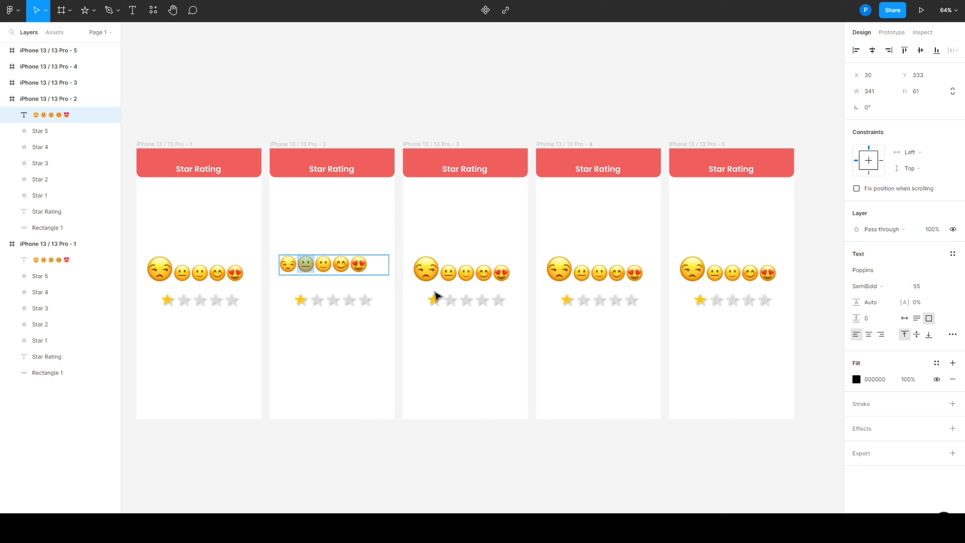
pyautogui.click(925, 288)
pyautogui.write('85')
pyautogui.press('Return')
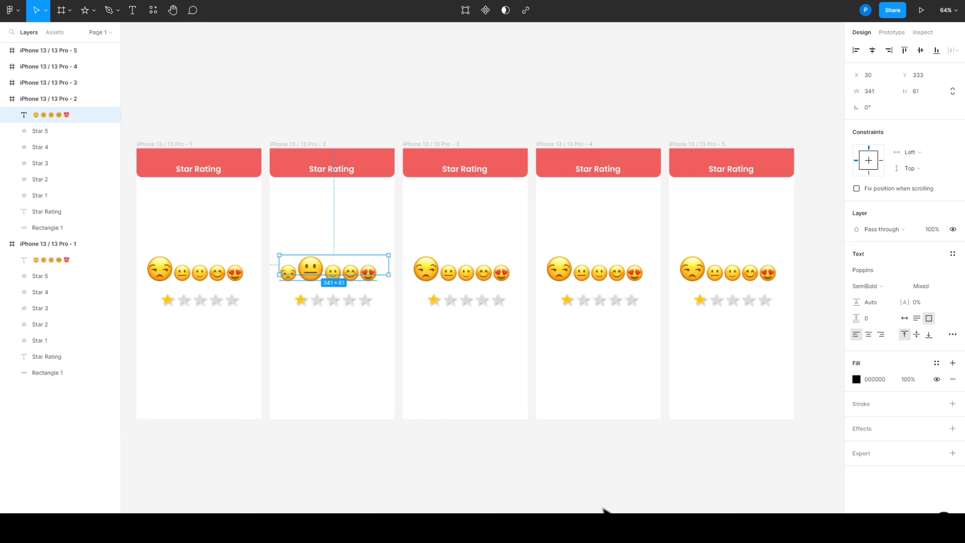
# In the third frame, set the unamused face's font size to 55 and enlarge the slightly smiling face to match the second frame's large emoji
pyautogui.doubleClick(428, 272)
pyautogui.moveTo(440, 272); pyautogui.dragTo(413, 272)
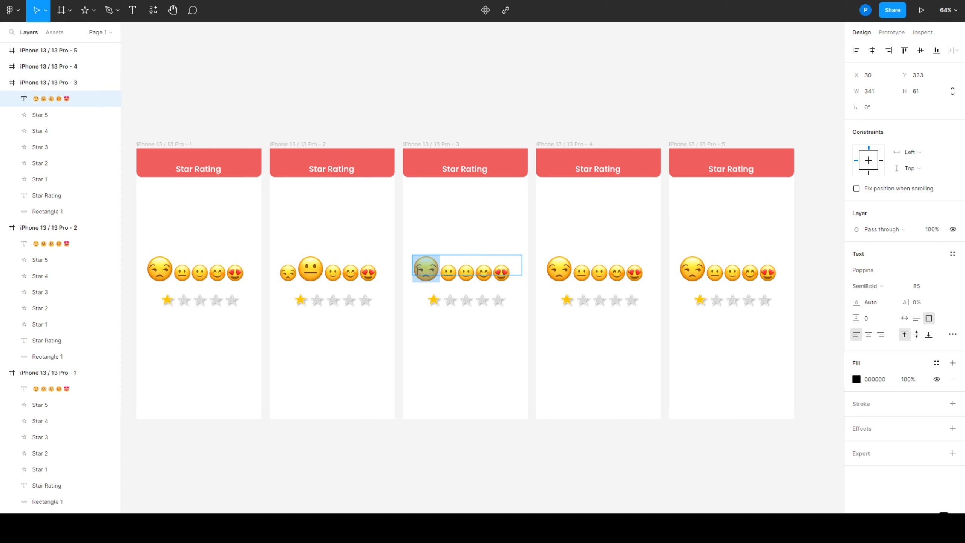
pyautogui.click(917, 286)
pyautogui.click(468, 272)
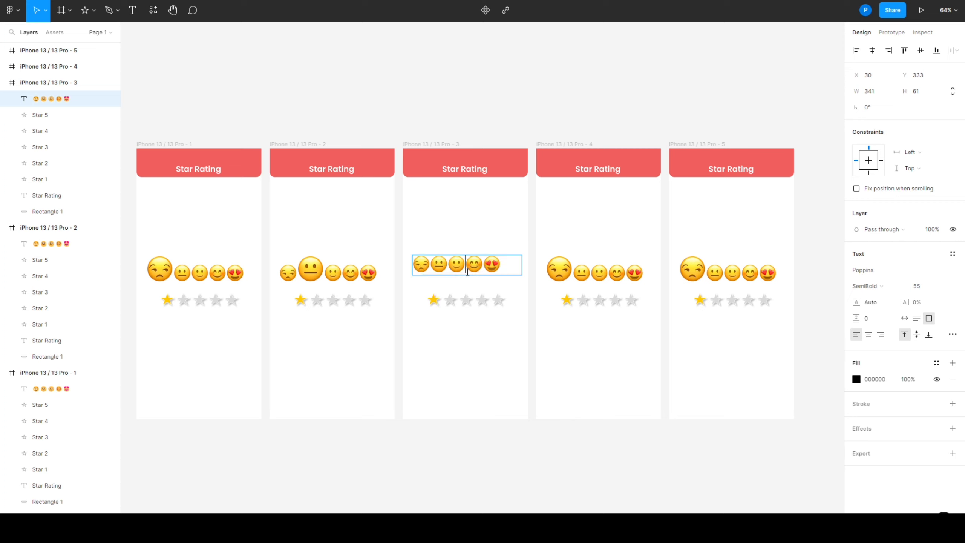
pyautogui.moveTo(463, 272); pyautogui.dragTo(455, 269)
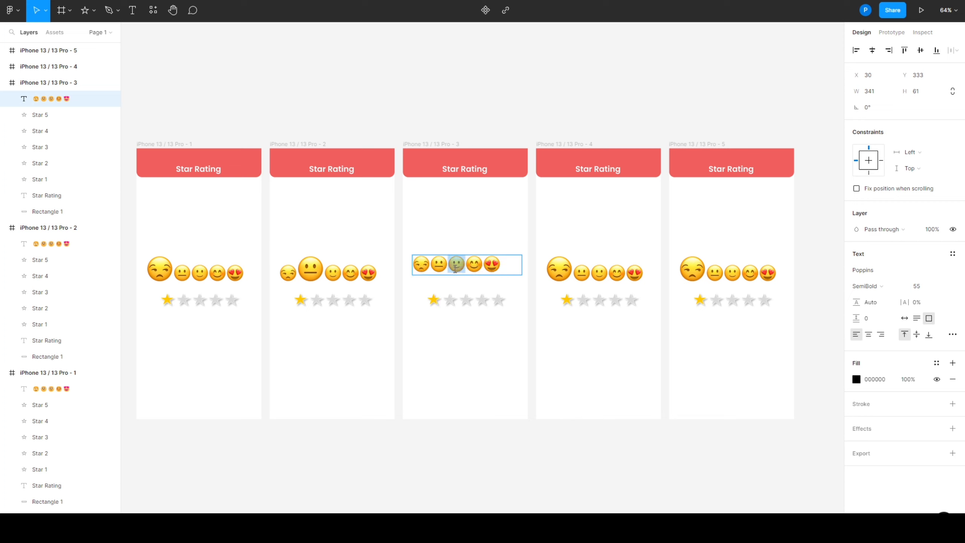
pyautogui.click(918, 288)
pyautogui.click(569, 360)
# In the fourth frame, set the unamused face's font size to 55 and enlarge the smiling-eyes face to match the other frames' large emojis
pyautogui.doubleClick(563, 273)
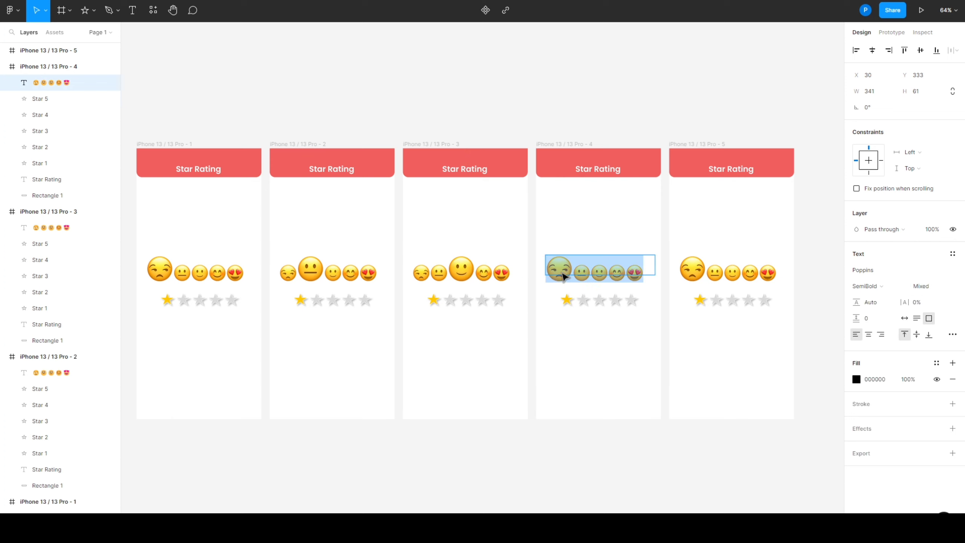
pyautogui.moveTo(569, 271); pyautogui.dragTo(547, 271)
pyautogui.click(918, 289)
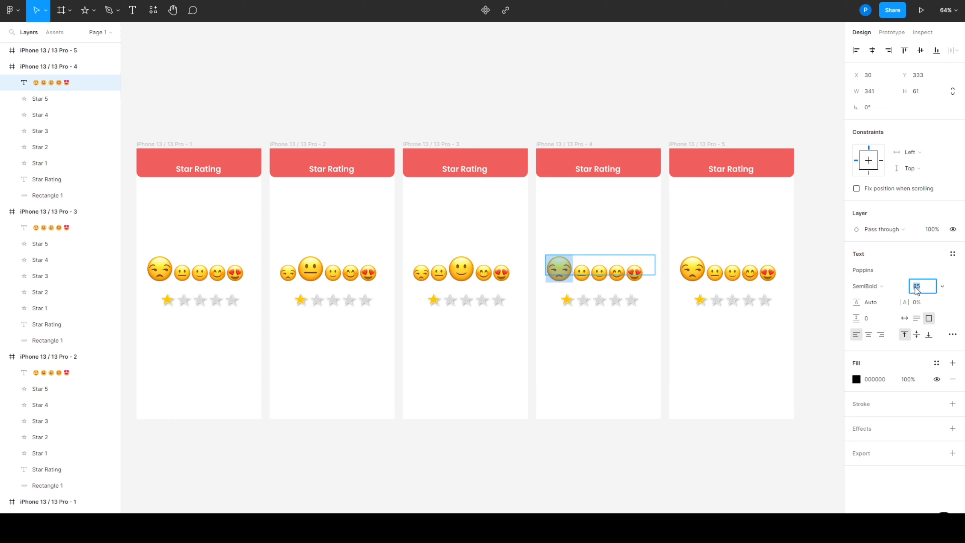
pyautogui.click(599, 274)
pyautogui.doubleClick(607, 272)
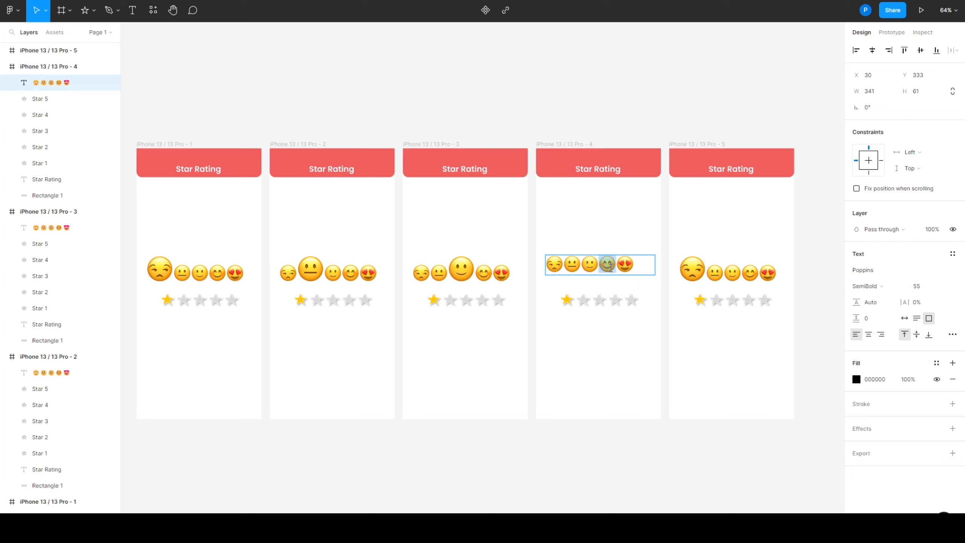
pyautogui.click(934, 288)
# In the fifth frame, set the unamused face's font size to 55 and the heart-eyes face's font size to 85
pyautogui.doubleClick(687, 275)
pyautogui.doubleClick(688, 271)
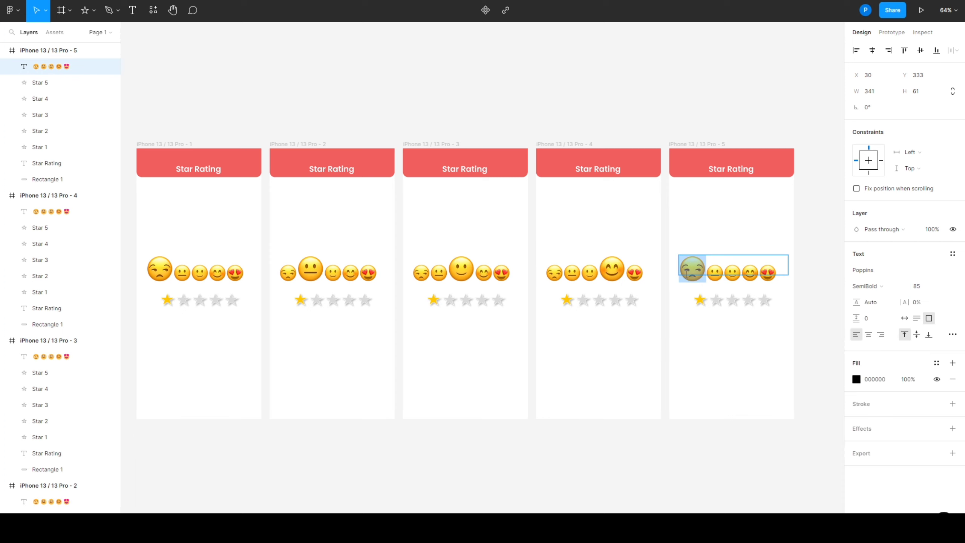
pyautogui.click(920, 287)
pyautogui.press('Return')
pyautogui.doubleClick(759, 270)
pyautogui.click(923, 287)
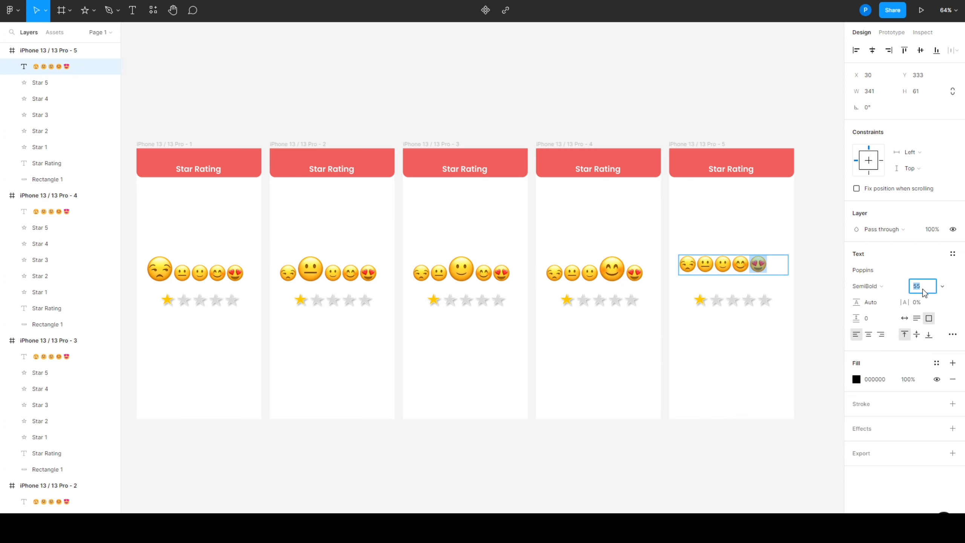
pyautogui.write('85')
pyautogui.press('Return')
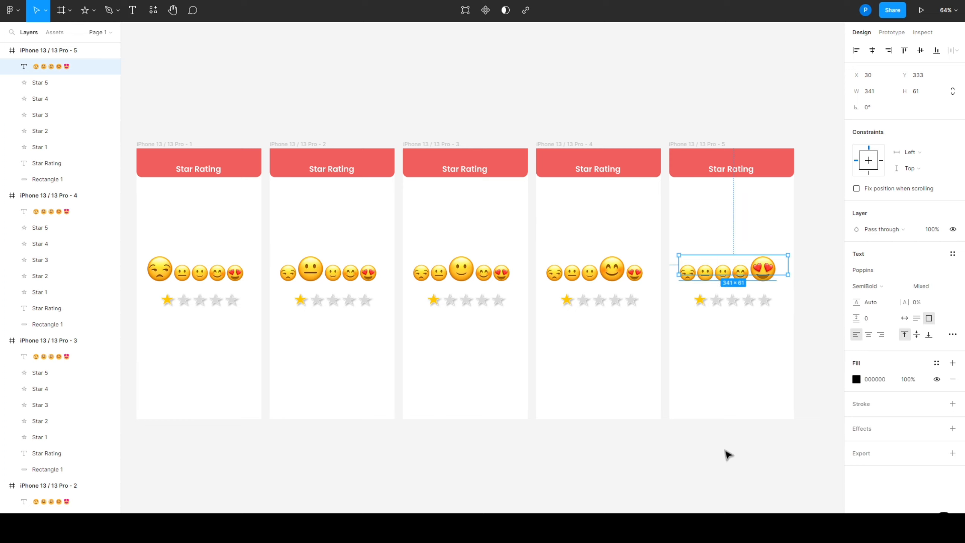
pyautogui.click(547, 489)
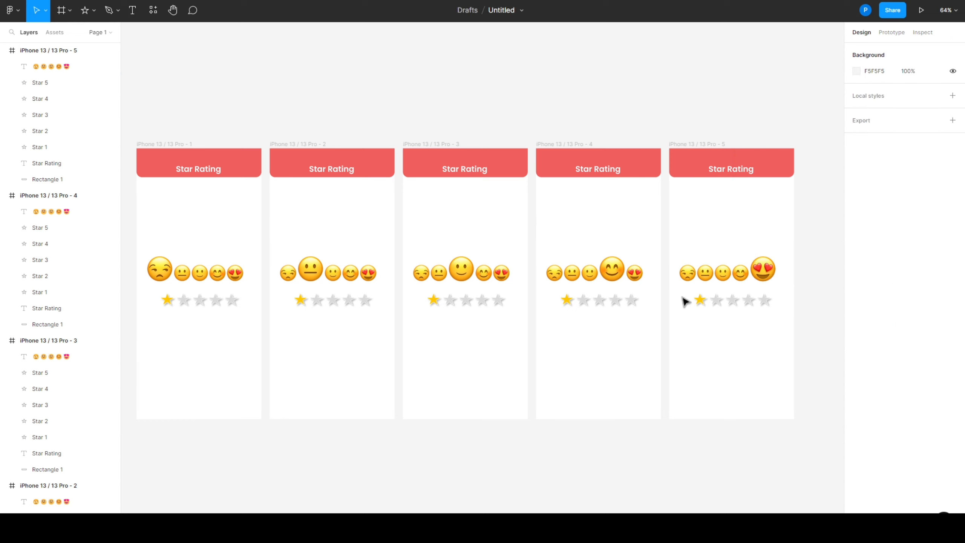
# Move the emoji row up to about Y 300 in all five frames, shifting each slightly right for a wider gap above the stars
pyautogui.moveTo(720, 274); pyautogui.dragTo(726, 262)
pyautogui.moveTo(602, 281); pyautogui.dragTo(604, 271)
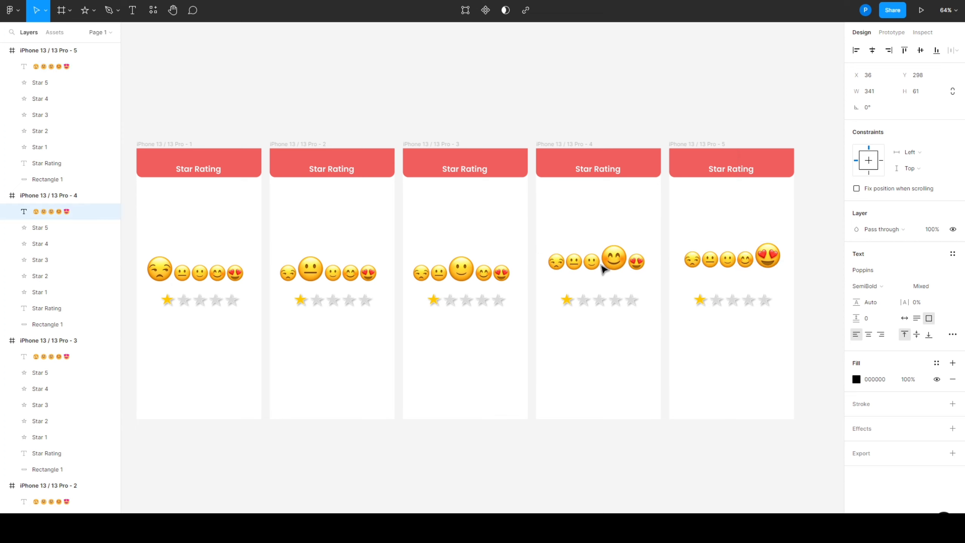
pyautogui.moveTo(483, 281); pyautogui.dragTo(482, 272)
pyautogui.moveTo(324, 280)
pyautogui.mouseDown()
pyautogui.moveTo(329, 267)
pyautogui.moveTo(314, 291)
pyautogui.mouseUp()
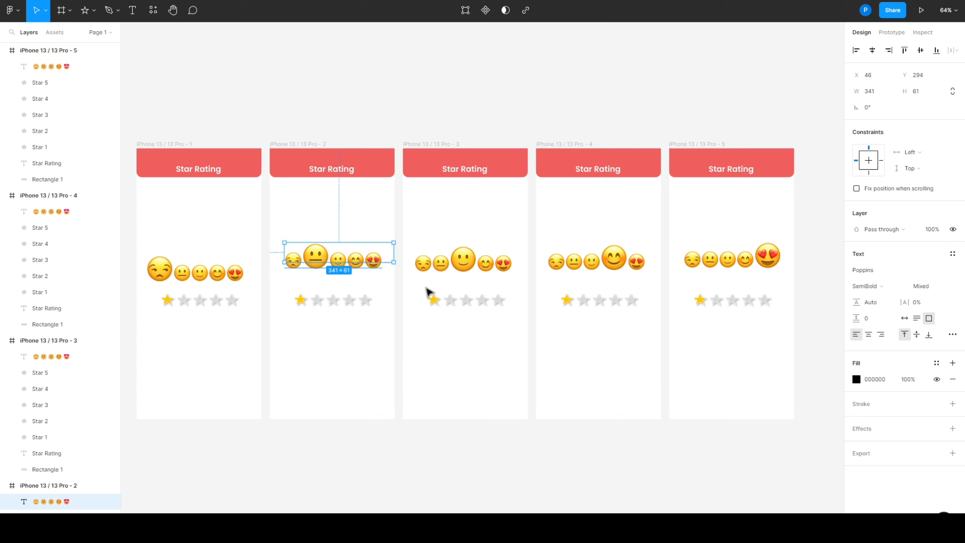
pyautogui.moveTo(459, 261); pyautogui.dragTo(464, 262)
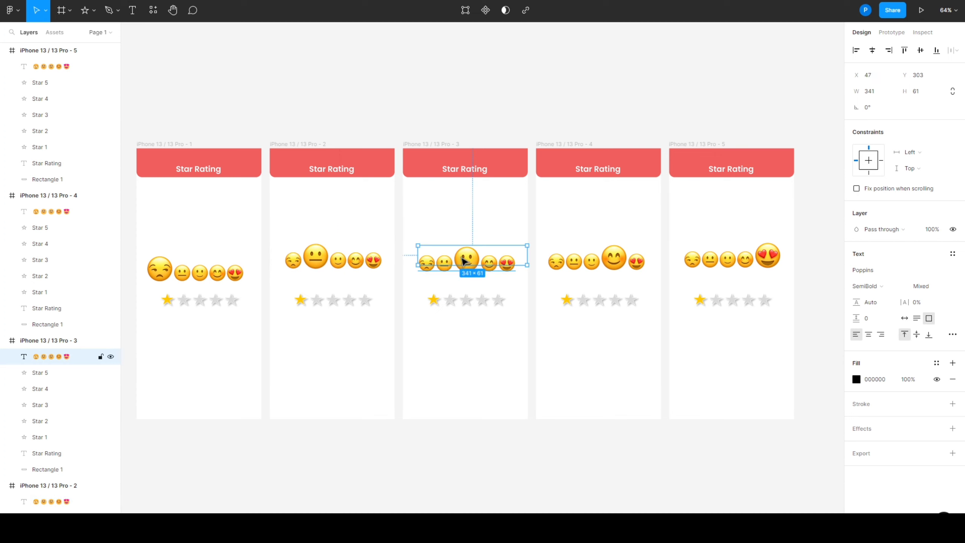
pyautogui.moveTo(205, 273); pyautogui.dragTo(205, 262)
pyautogui.click(248, 508)
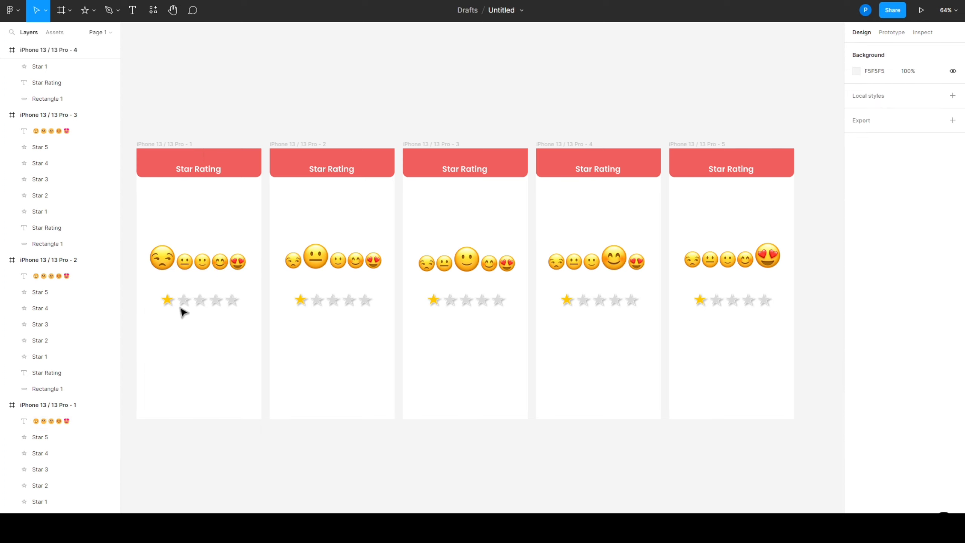
# Copy the fill FFC700 from the first frame's yellow star and apply it to the second star in the second frame
pyautogui.click(167, 301)
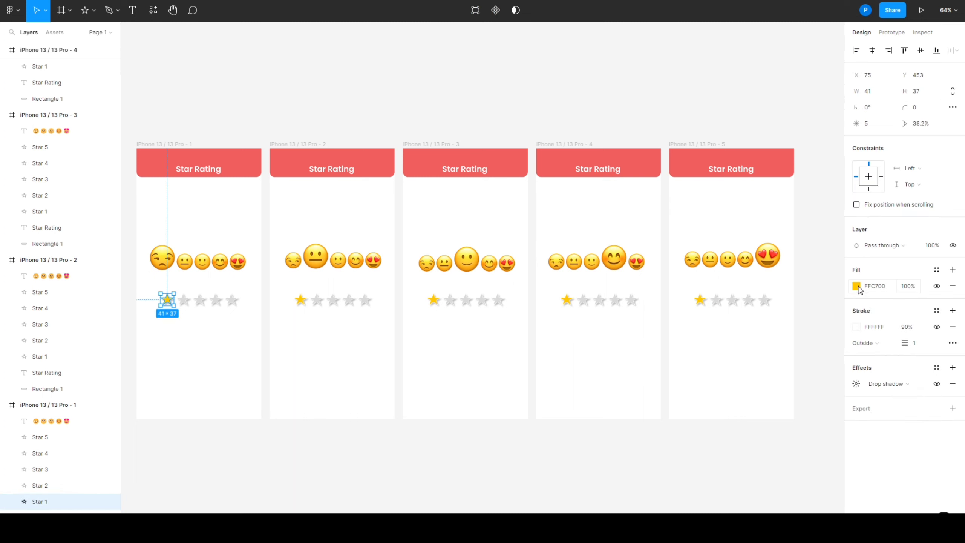
pyautogui.click(874, 290)
pyautogui.hotkey('ctrl', 'c')
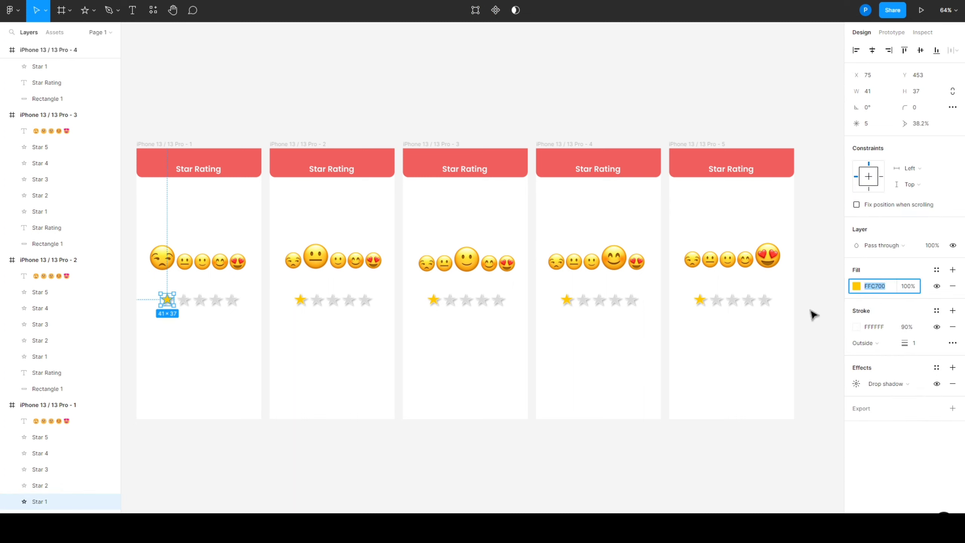
pyautogui.click(317, 301)
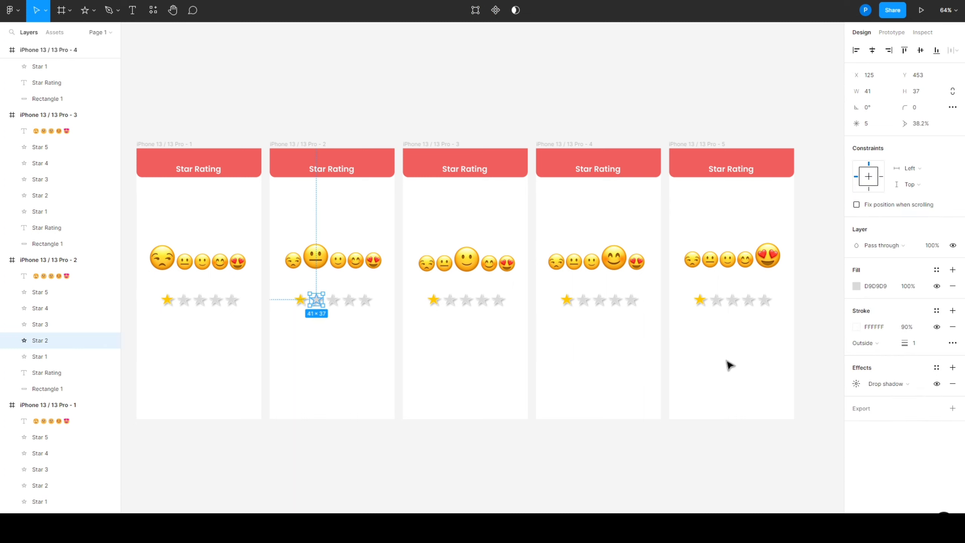
pyautogui.click(876, 291)
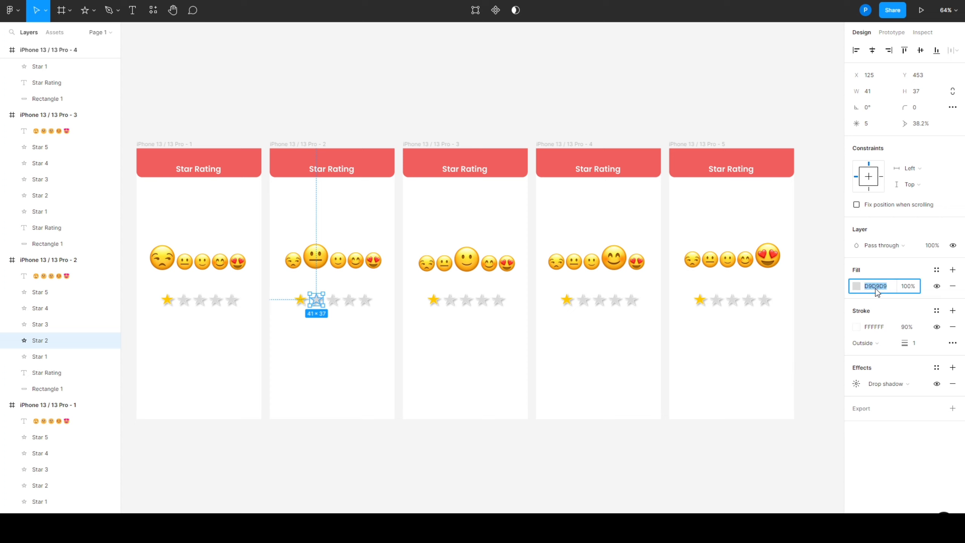
pyautogui.hotkey('ctrl', 'v')
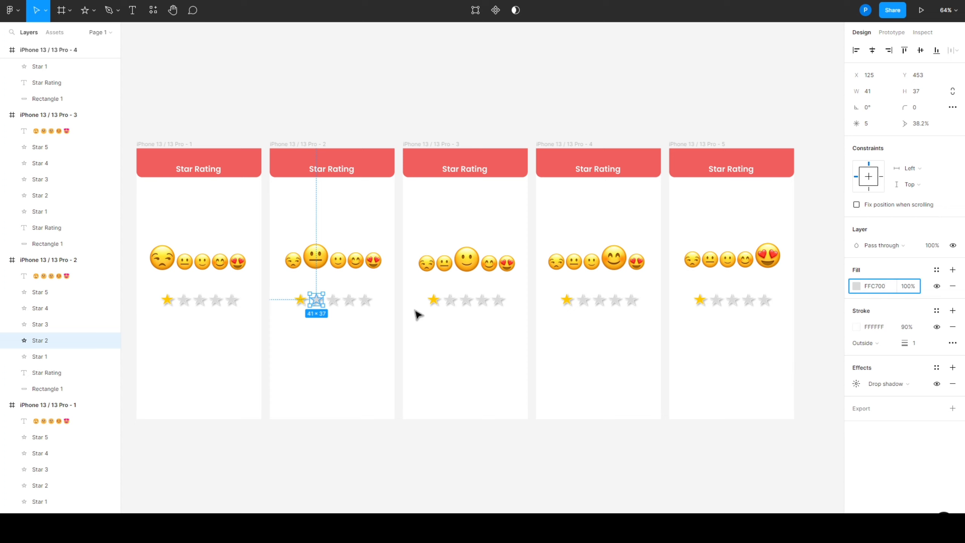
# Apply the copied fill FFC700 to the third and second stars in the third frame
pyautogui.click(467, 301)
pyautogui.hotkey('ctrl', 'v')
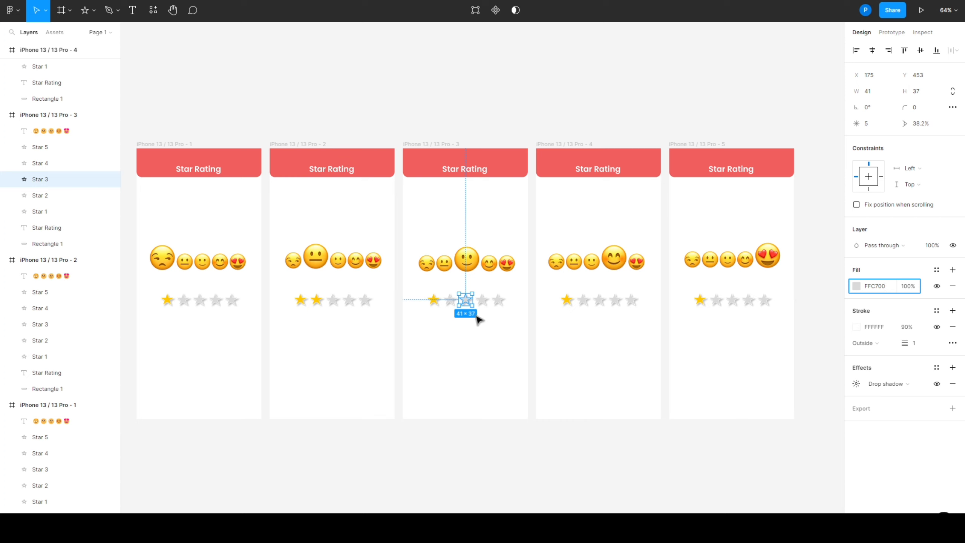
pyautogui.click(450, 302)
pyautogui.click(877, 286)
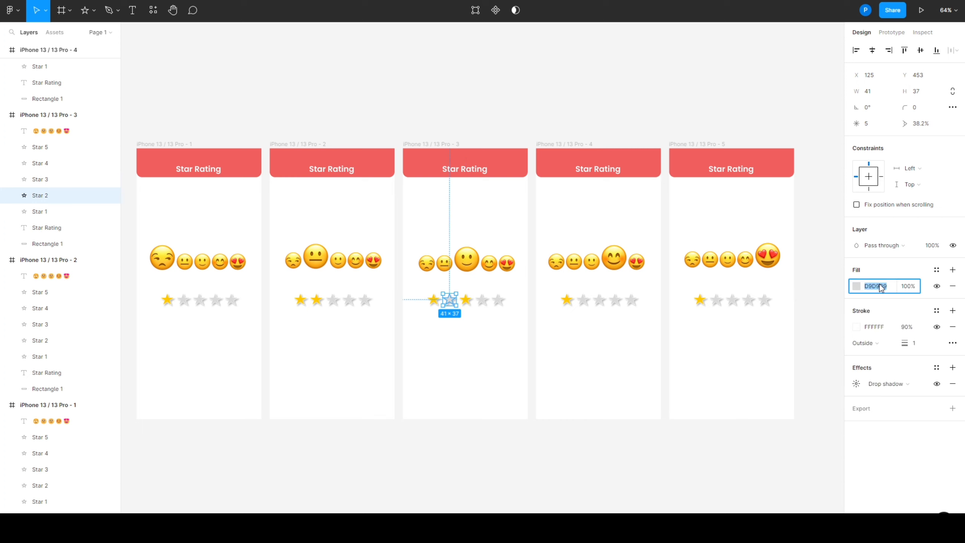
pyautogui.hotkey('ctrl', 'v')
# Apply the copied fill FFC700 to the second, third and fourth stars in the fourth frame
pyautogui.click(585, 301)
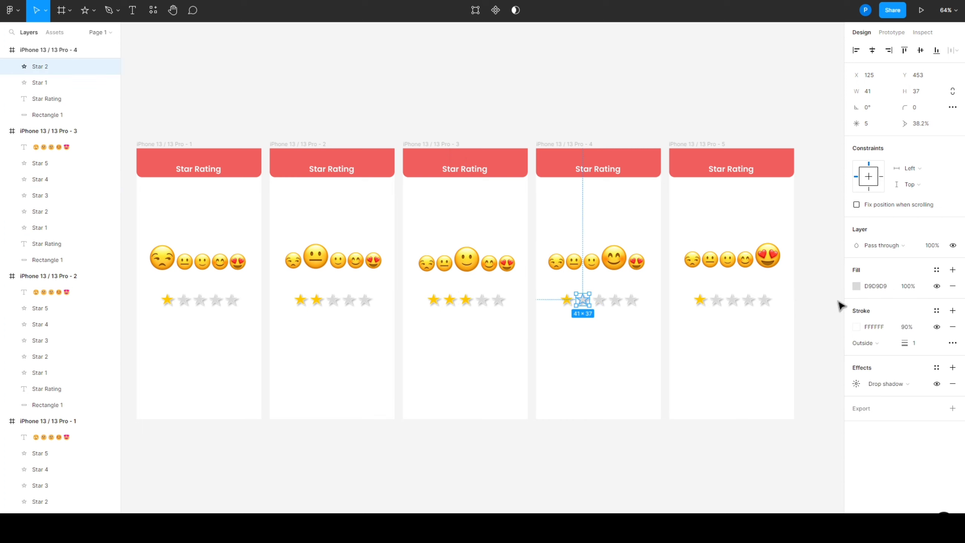
pyautogui.click(876, 286)
pyautogui.hotkey('ctrl', 'v')
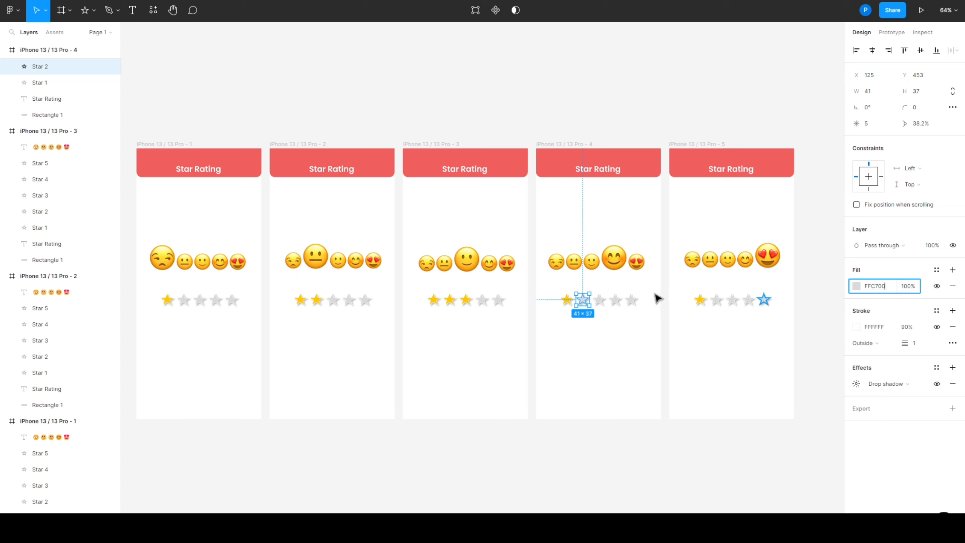
pyautogui.click(598, 301)
pyautogui.click(876, 286)
pyautogui.hotkey('ctrl', 'v')
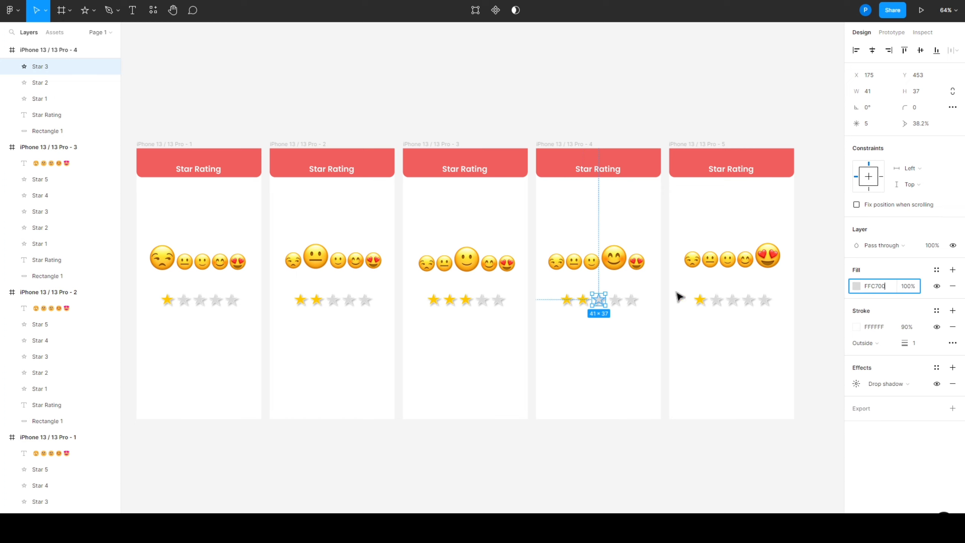
pyautogui.click(617, 301)
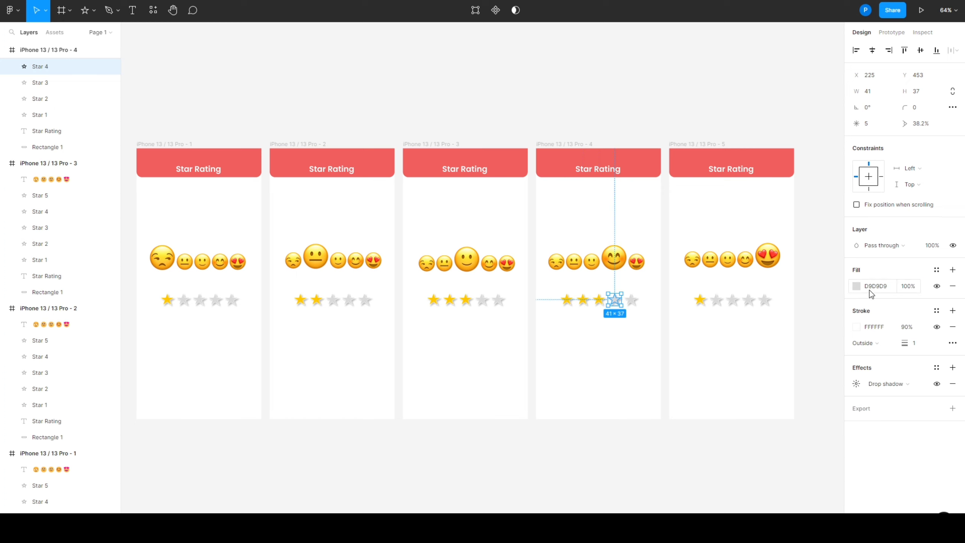
pyautogui.write('FFC700')
# Apply the copied fill FFC700 to the second through fifth stars in the fifth frame
pyautogui.click(717, 301)
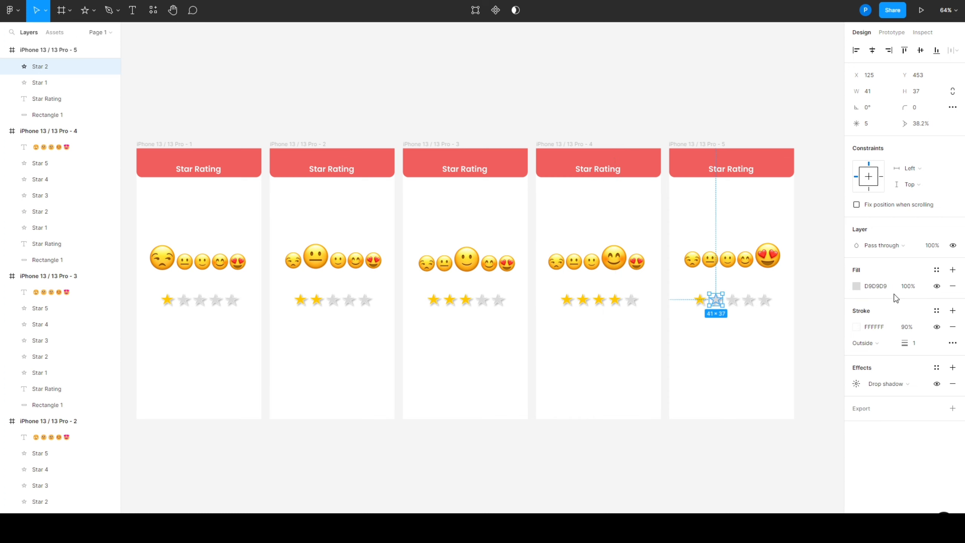
pyautogui.click(882, 290)
pyautogui.write('FFC700')
pyautogui.click(732, 300)
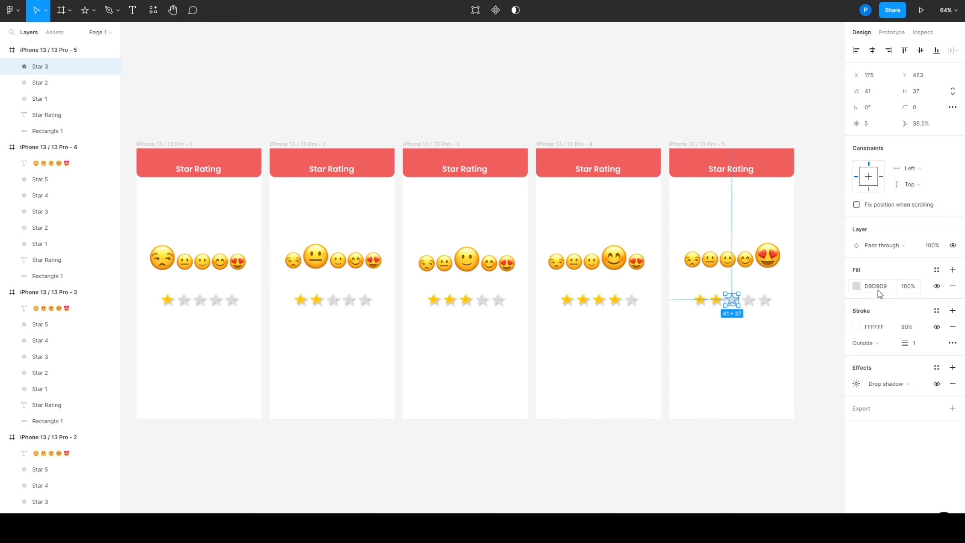
pyautogui.click(879, 290)
pyautogui.click(743, 300)
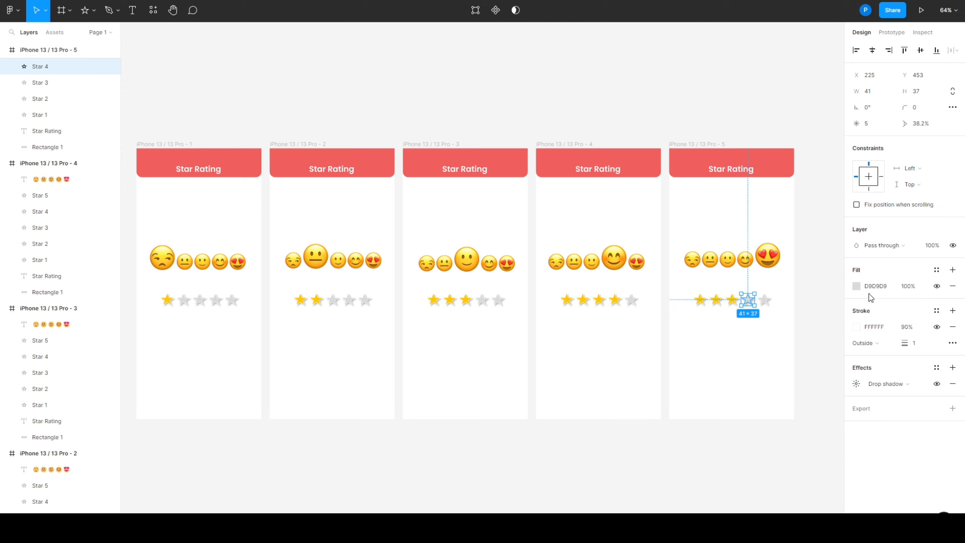
pyautogui.click(873, 290)
pyautogui.click(764, 300)
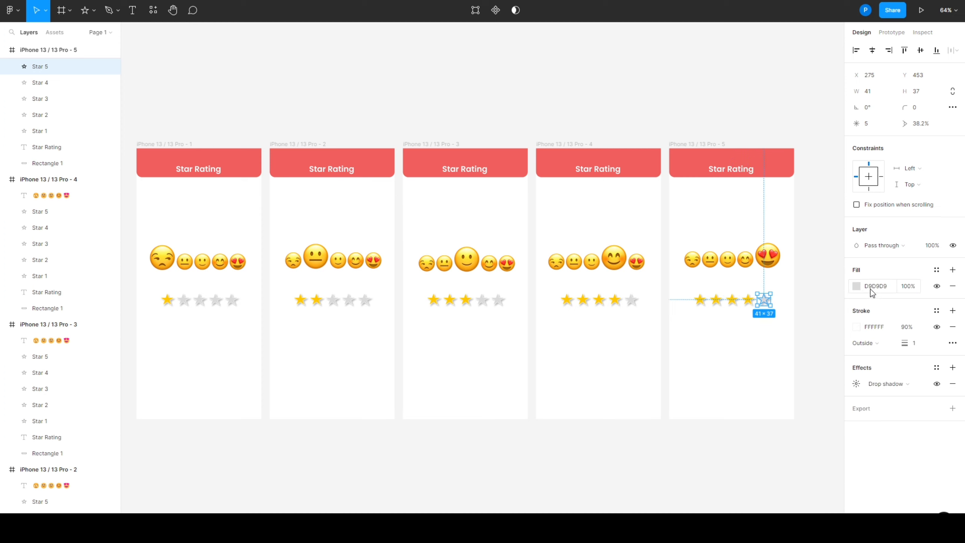
pyautogui.click(874, 291)
pyautogui.write('FFC700')
pyautogui.click(737, 455)
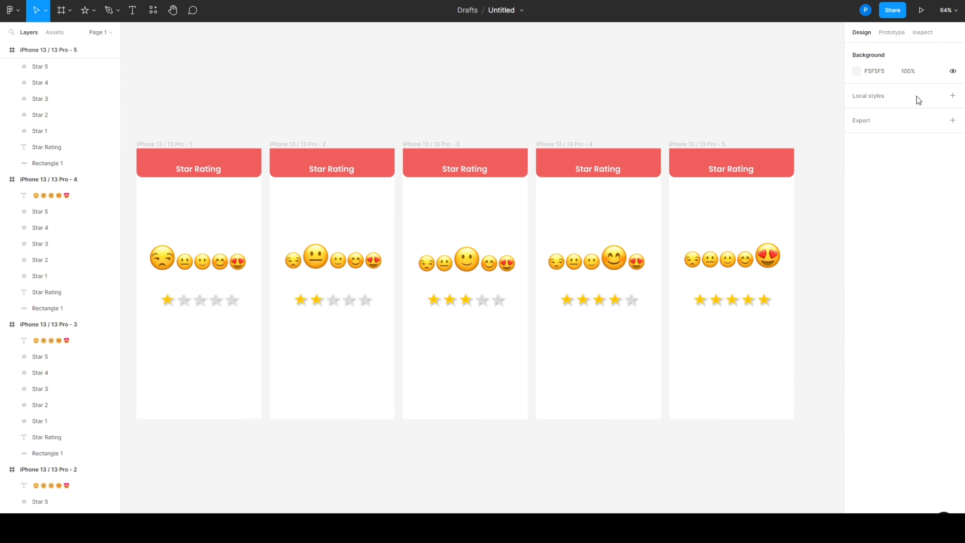
# Preview the first frame as a running prototype, then return to the design file in full screen
pyautogui.click(921, 10)
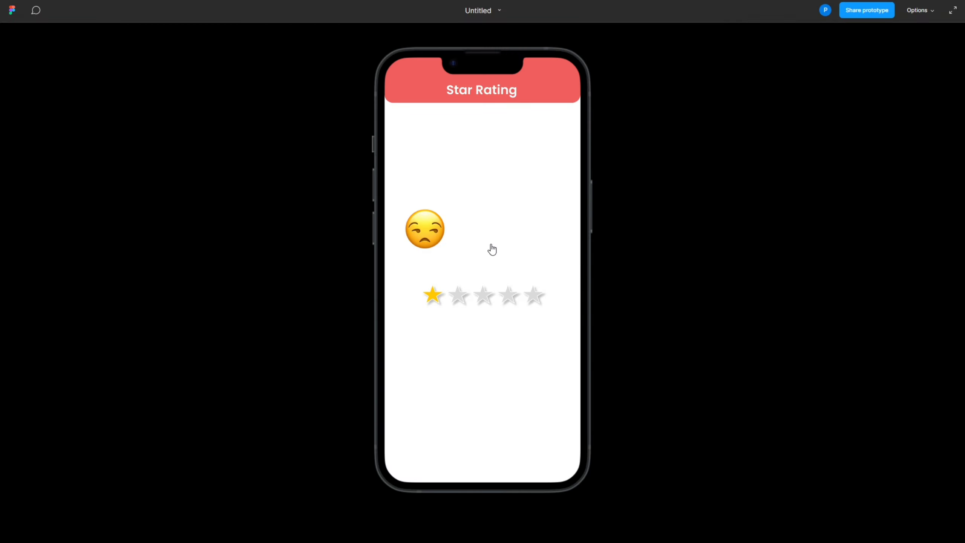
pyautogui.click(492, 250)
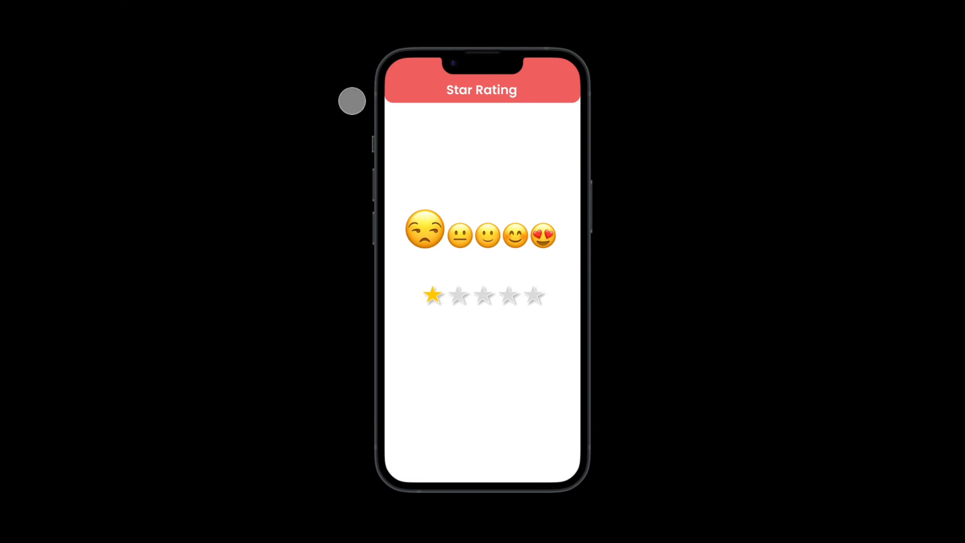
pyautogui.click(483, 35)
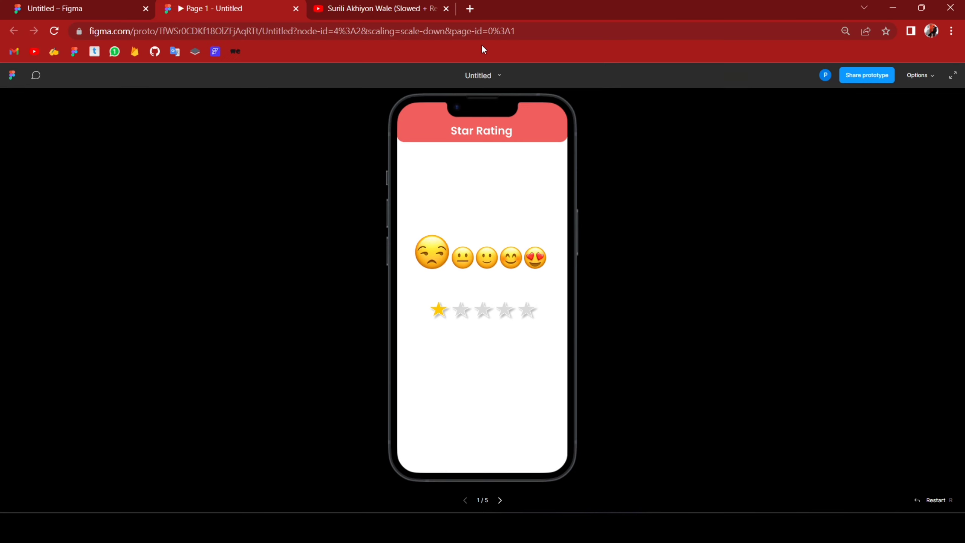
pyautogui.click(58, 4)
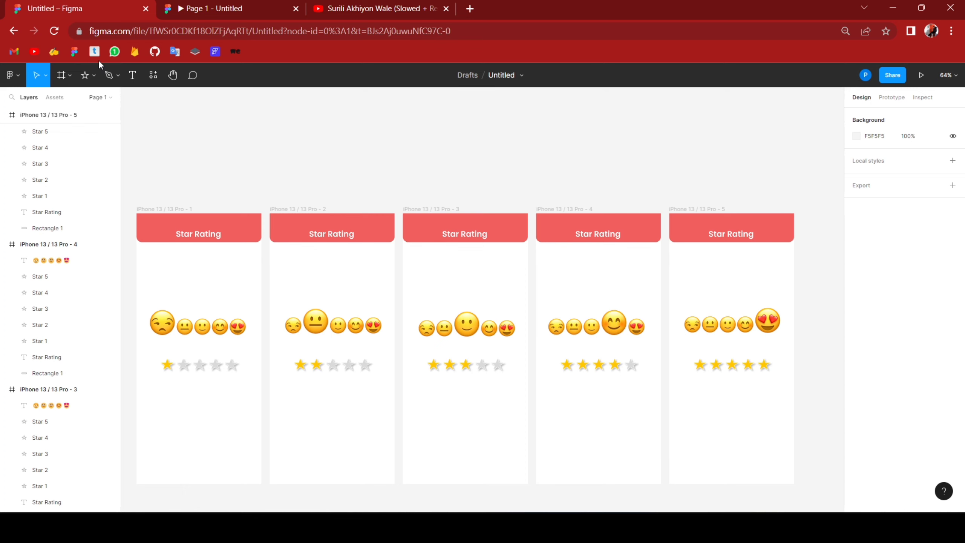
pyautogui.press('F11')
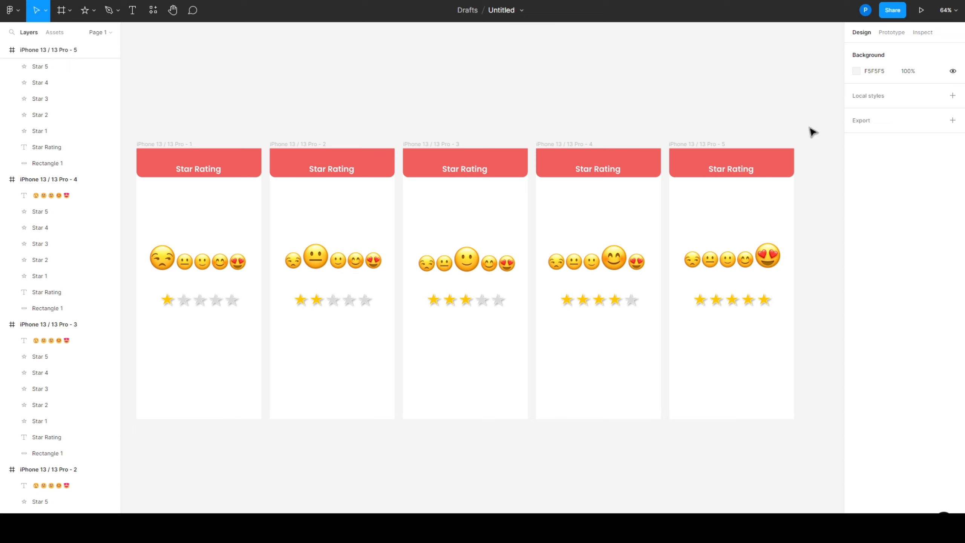
# In prototype mode, link the second star of the first frame to the second frame
pyautogui.click(891, 36)
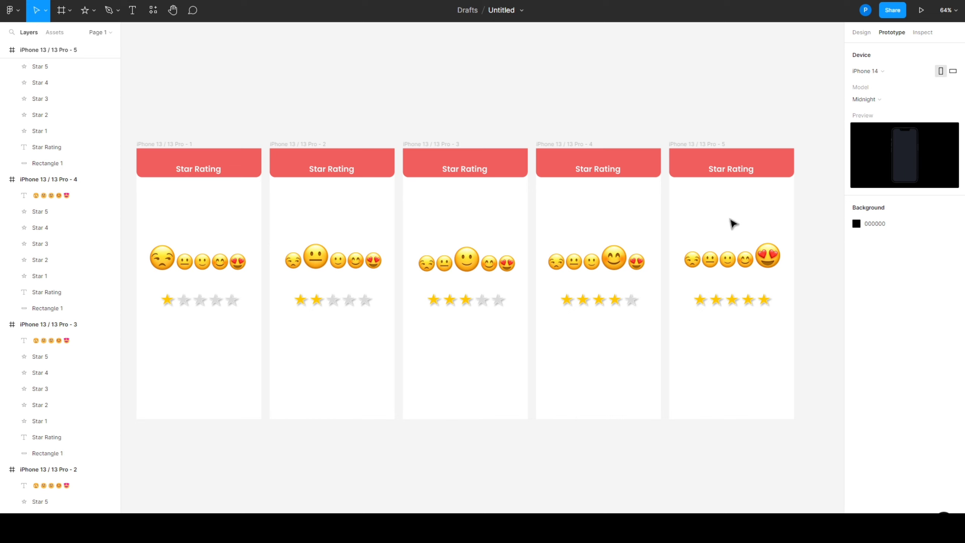
pyautogui.click(184, 302)
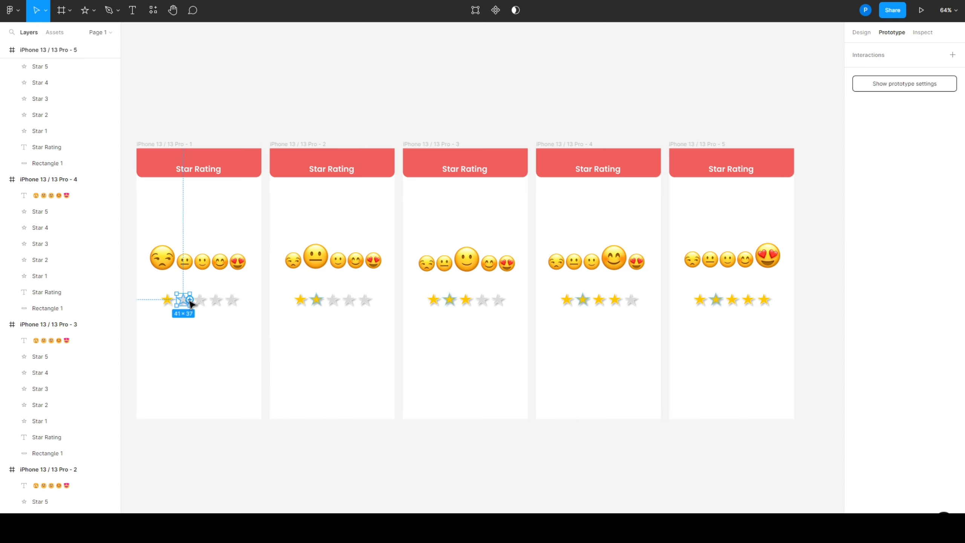
pyautogui.moveTo(189, 299); pyautogui.dragTo(278, 311)
pyautogui.click(330, 317)
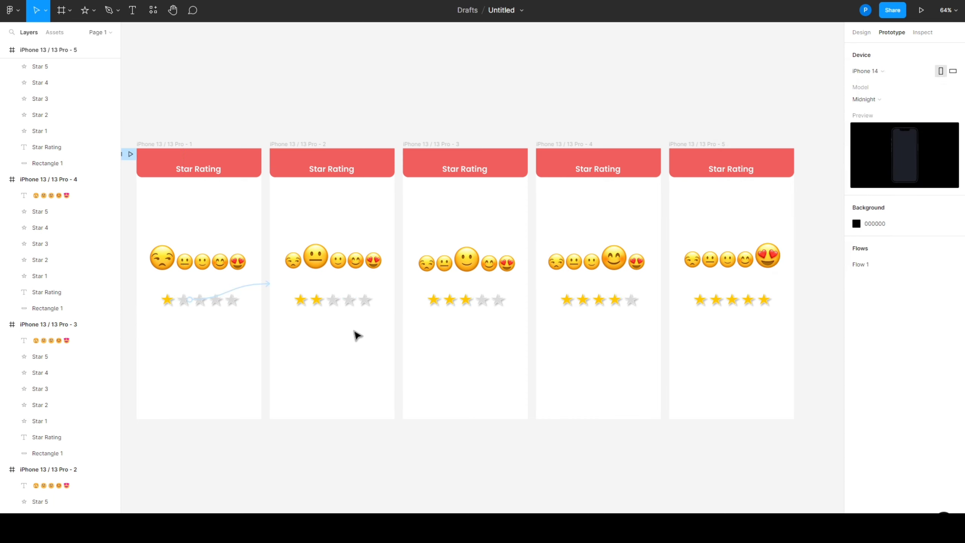
# Link the second frame's third star to the third frame and the third frame's fourth star to the fourth frame
pyautogui.click(333, 301)
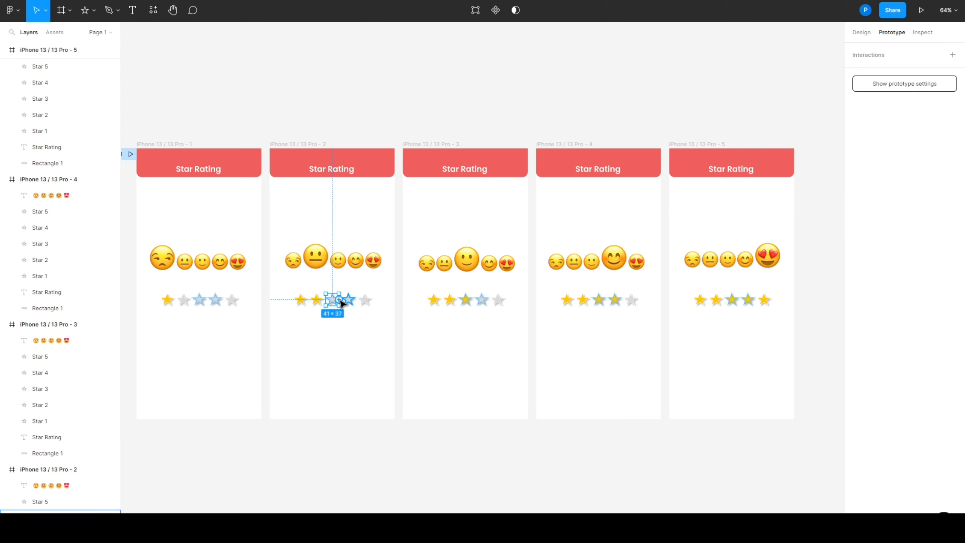
pyautogui.moveTo(339, 299); pyautogui.dragTo(420, 302)
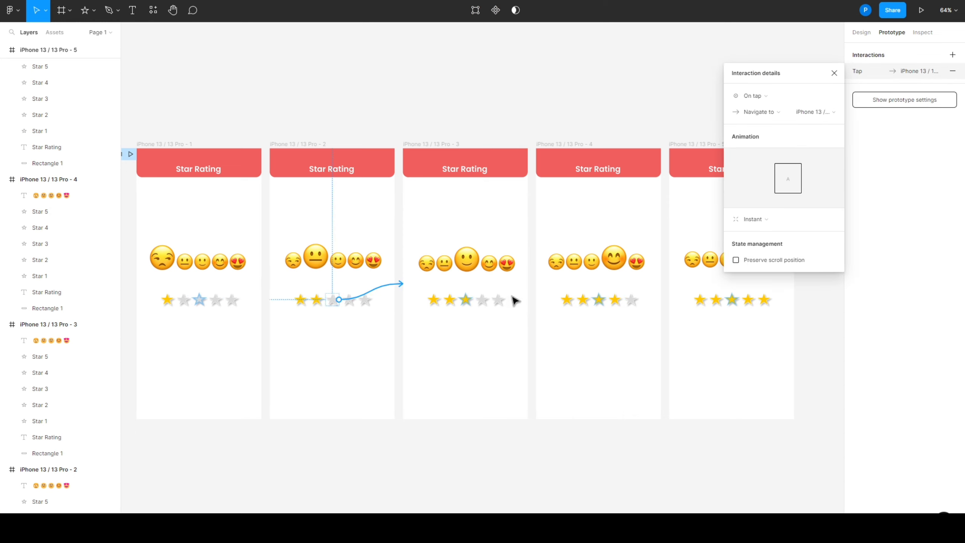
pyautogui.click(486, 303)
pyautogui.moveTo(488, 301); pyautogui.dragTo(543, 302)
# Link the fourth frame's fifth star to the fifth frame, and the fifth frame's fifth star back to the first frame
pyautogui.click(631, 301)
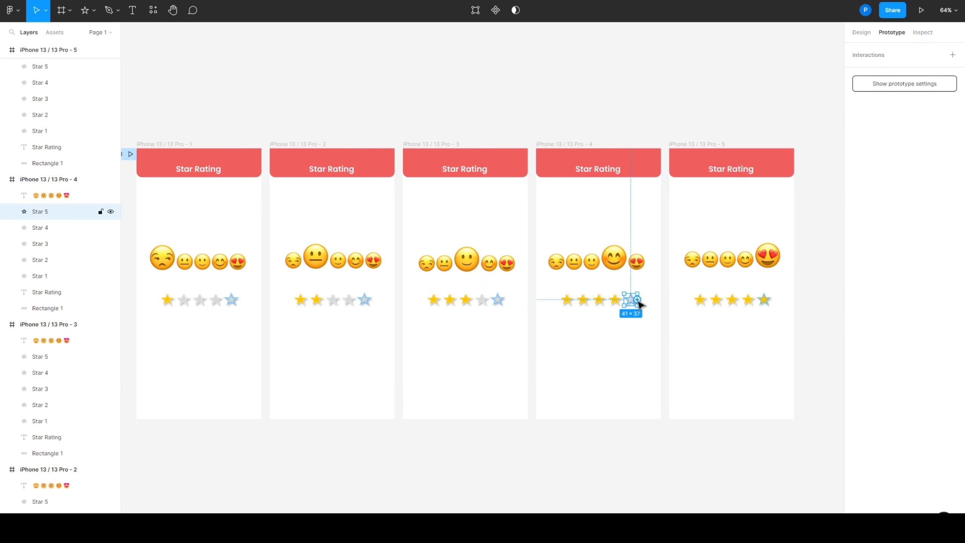
pyautogui.moveTo(640, 303); pyautogui.dragTo(674, 304)
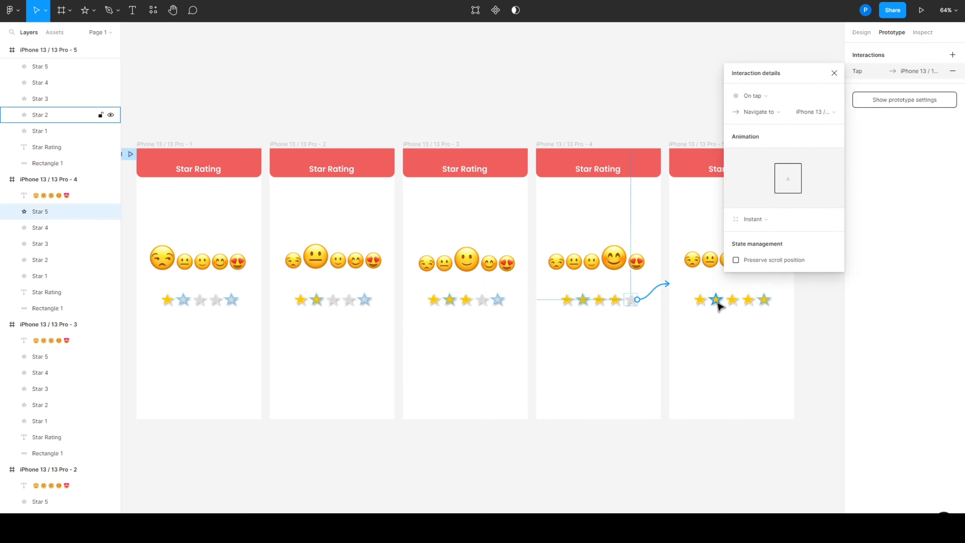
pyautogui.moveTo(763, 301); pyautogui.dragTo(246, 353)
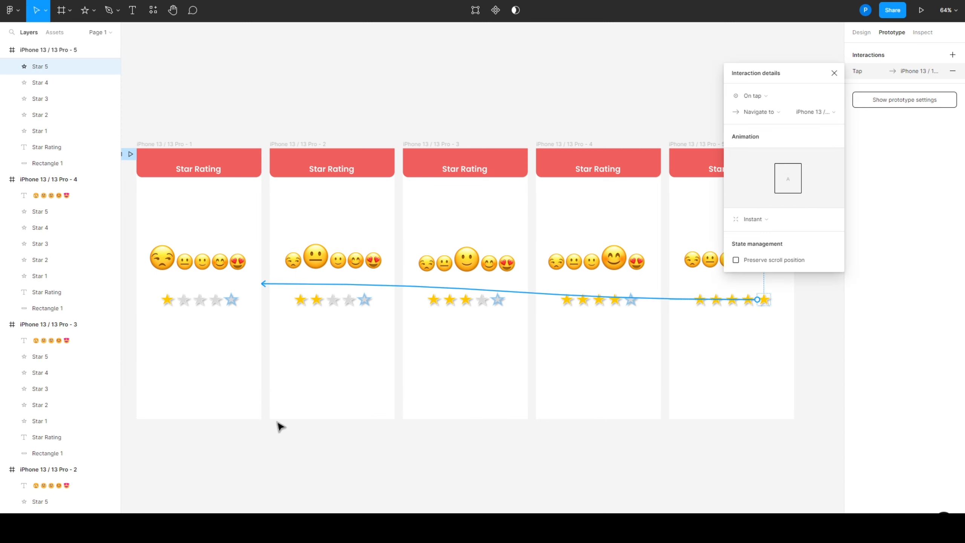
# Set the animation of the first frame's second-star link to Smart animate
pyautogui.click(187, 303)
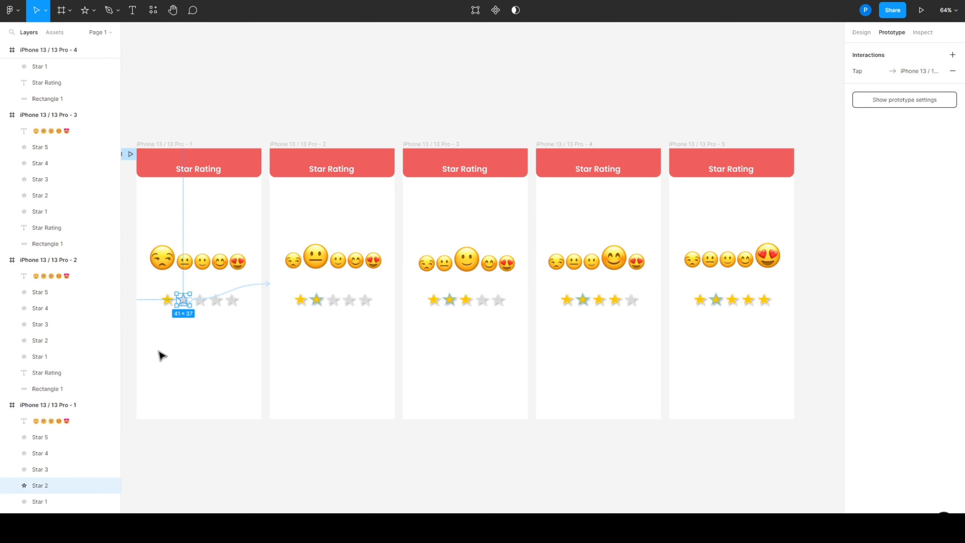
pyautogui.click(246, 287)
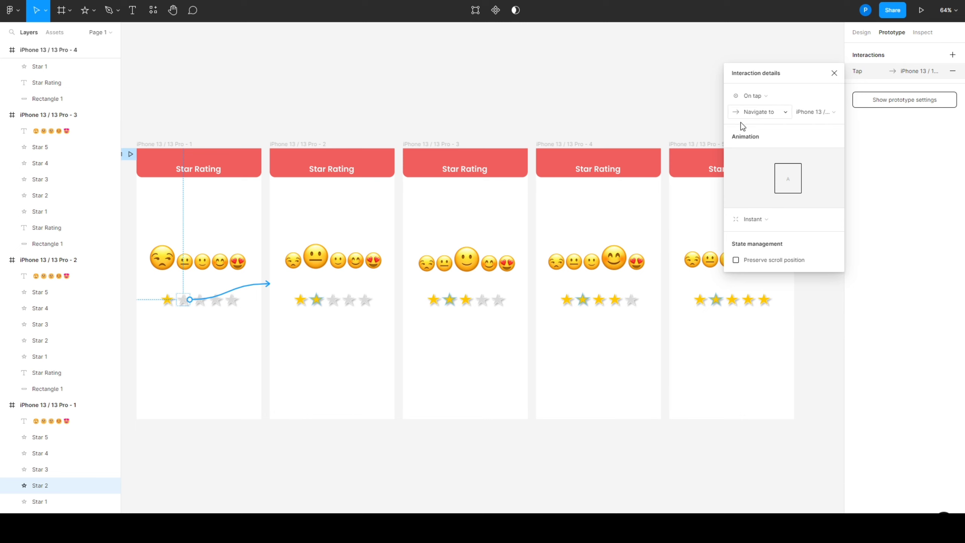
pyautogui.click(752, 219)
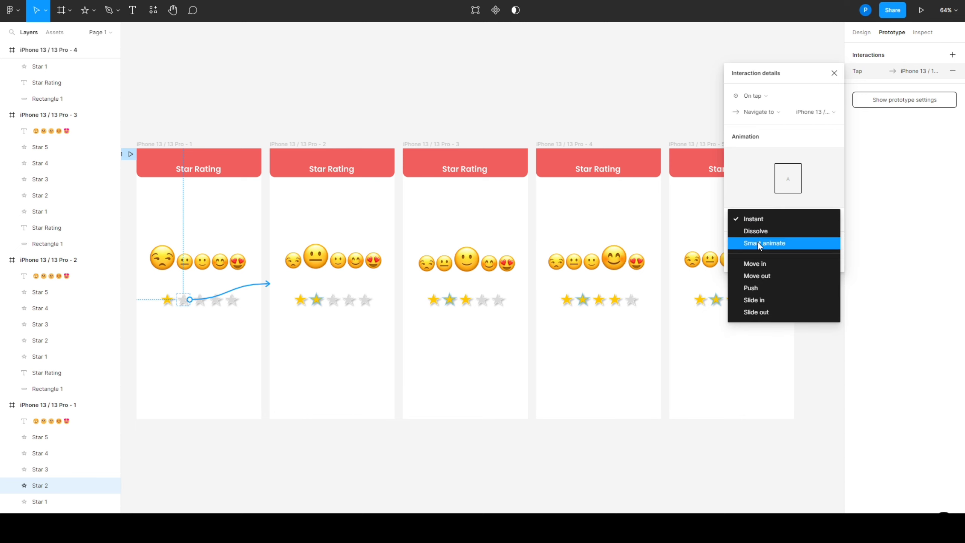
pyautogui.click(758, 242)
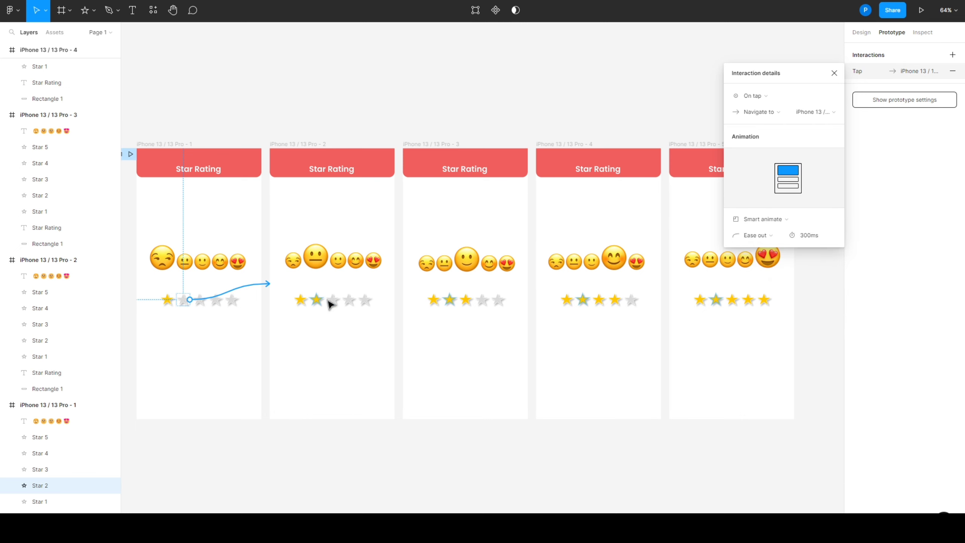
# Set the animation of the second frame's third-star link to the third frame to Smart animate
pyautogui.click(330, 301)
pyautogui.click(393, 287)
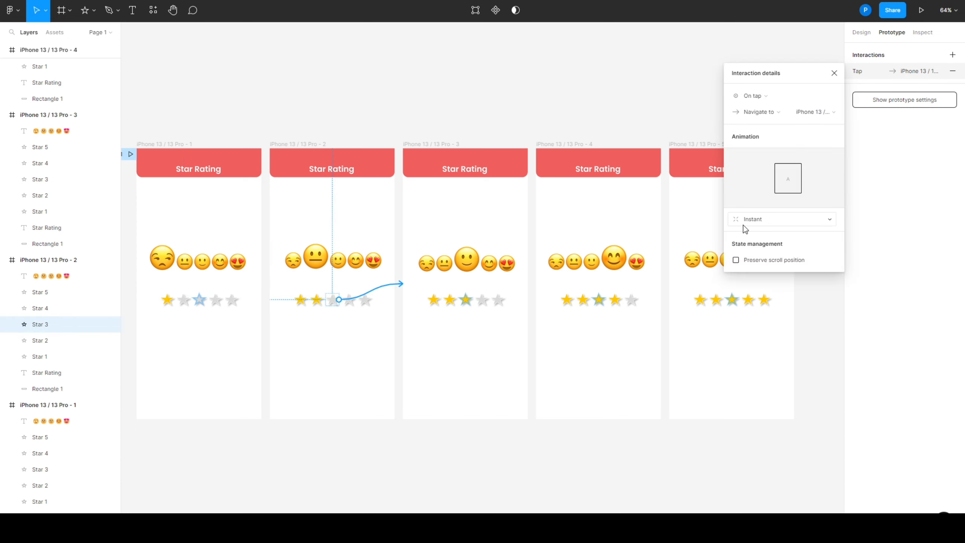
pyautogui.click(744, 218)
pyautogui.click(765, 243)
# Give the third frame's fourth-star link to the fourth frame the Smart animate transition
pyautogui.click(482, 301)
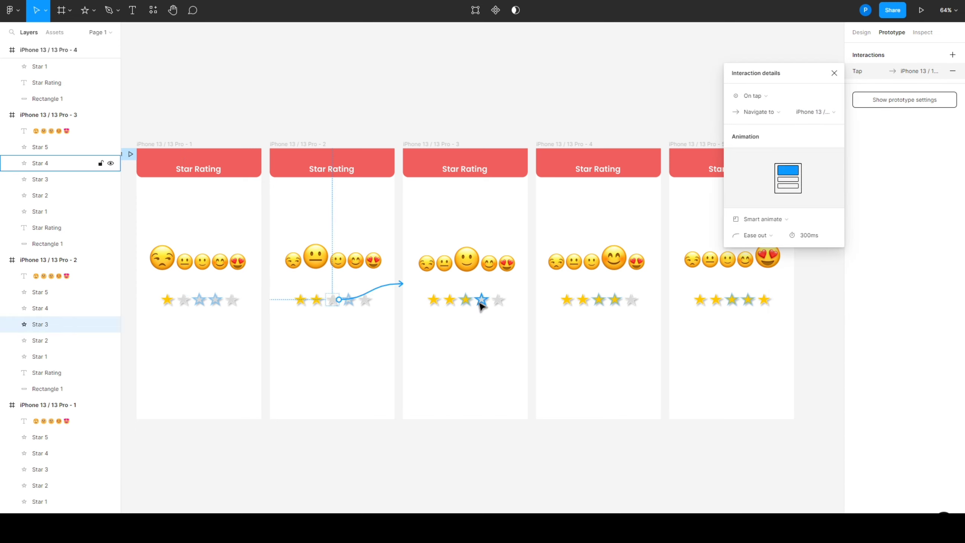
pyautogui.moveTo(491, 300); pyautogui.dragTo(534, 286)
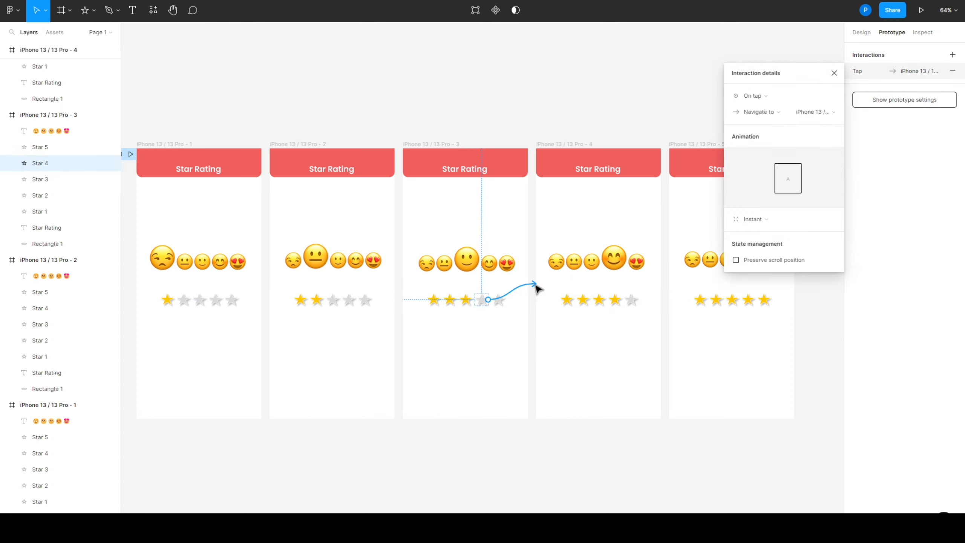
pyautogui.click(754, 221)
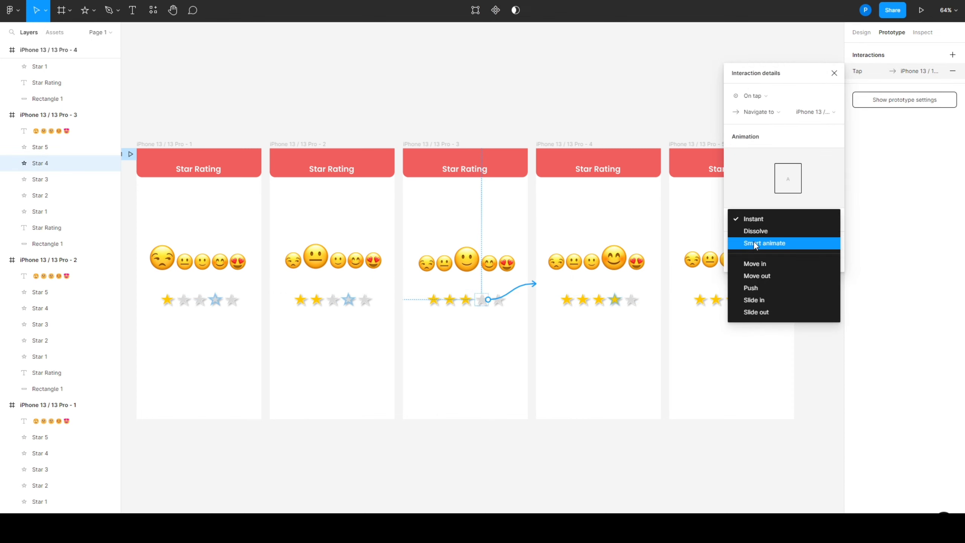
pyautogui.click(754, 243)
# Give the fourth frame's fifth-star link to the fifth frame the Smart animate transition
pyautogui.click(632, 301)
pyautogui.moveTo(637, 299); pyautogui.dragTo(686, 281)
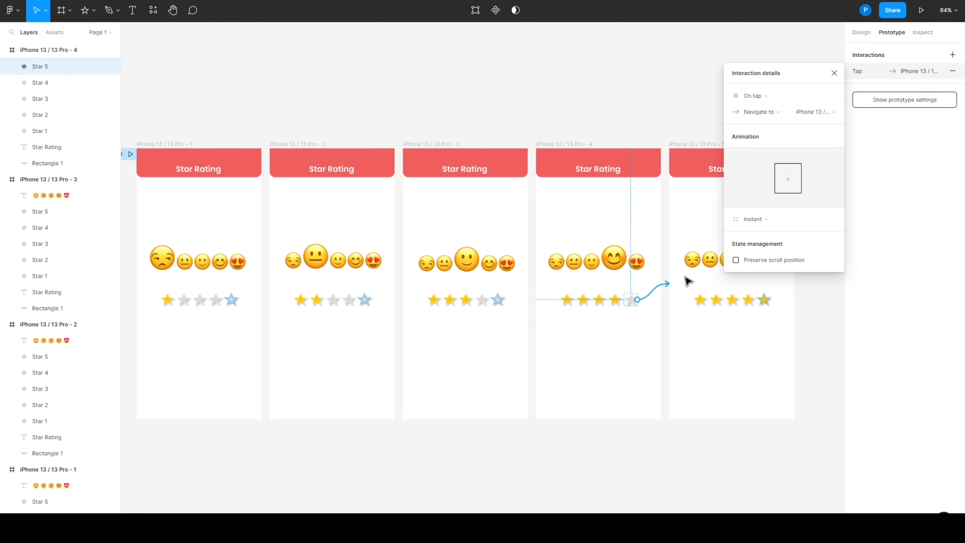
pyautogui.click(743, 224)
pyautogui.click(752, 242)
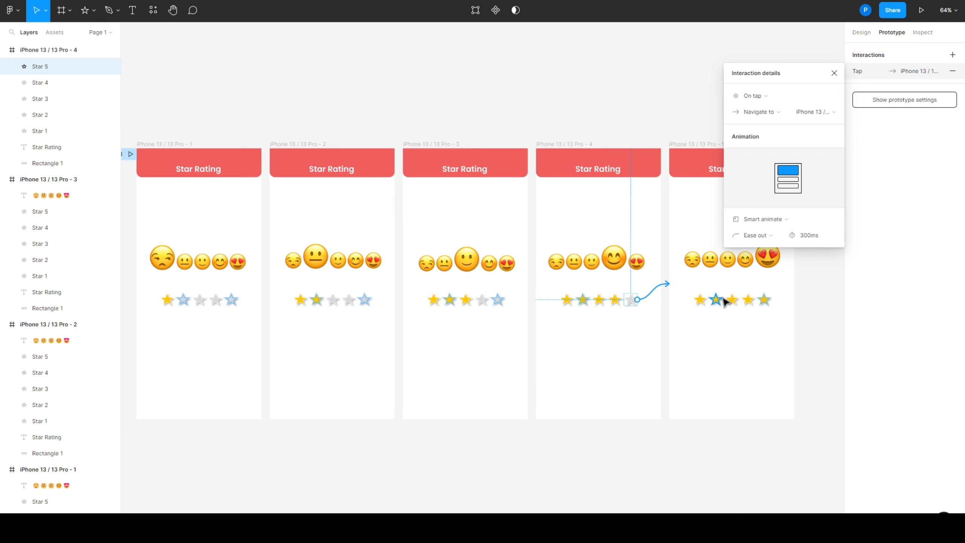
# Set the fifth frame's fifth-star link back to the first frame to Smart animate and close the interaction details
pyautogui.click(765, 301)
pyautogui.click(685, 301)
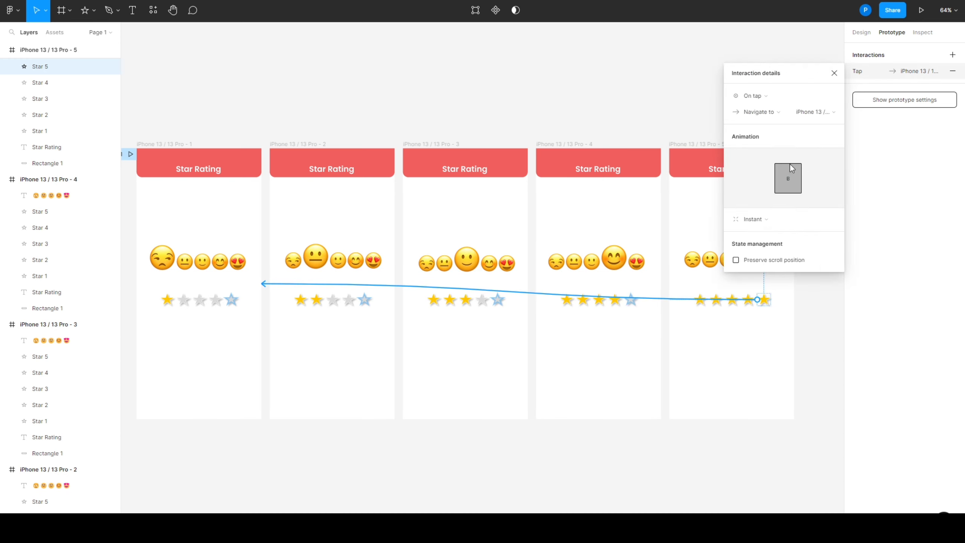
pyautogui.click(744, 223)
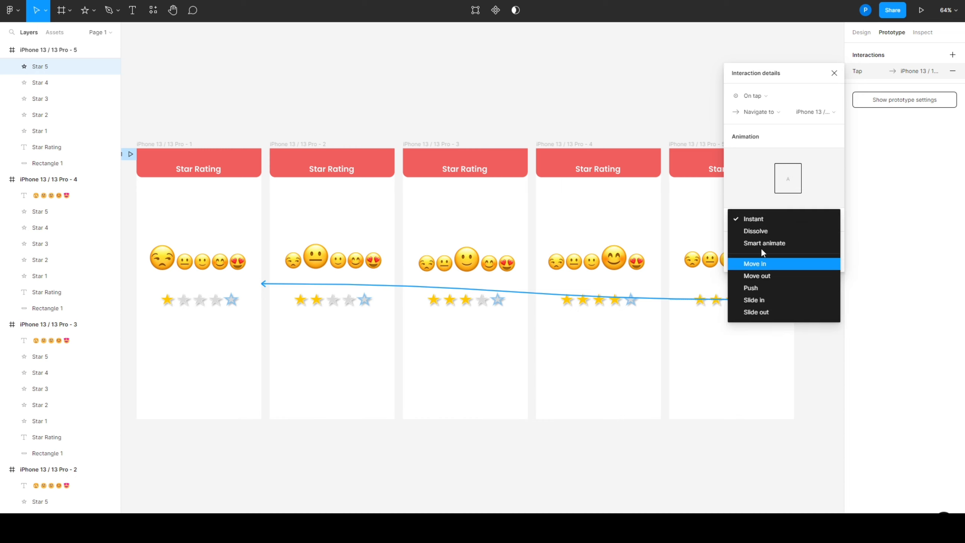
pyautogui.click(765, 243)
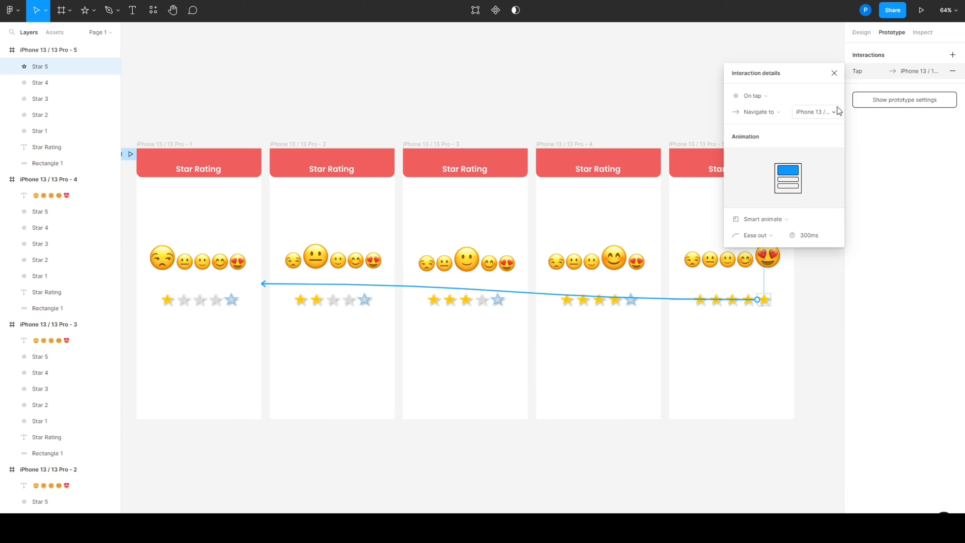
pyautogui.click(834, 73)
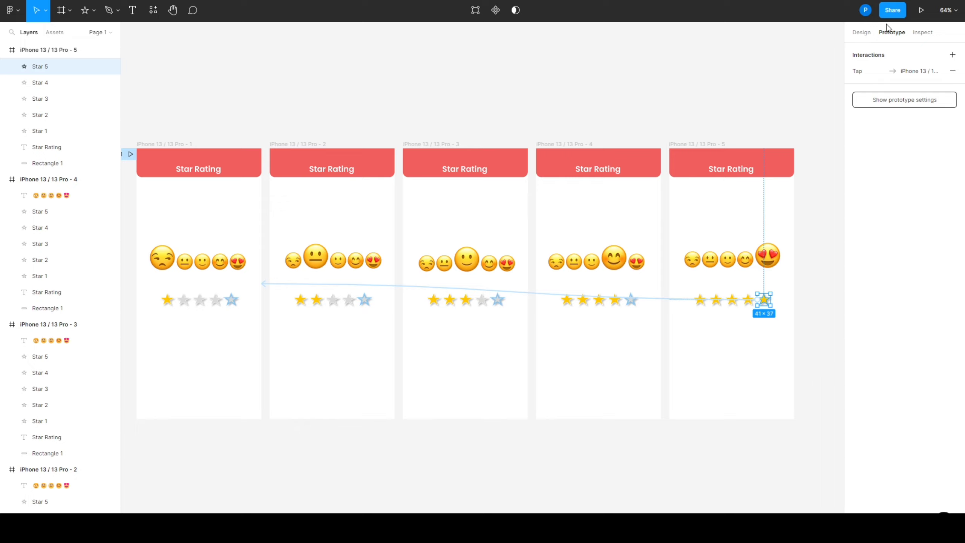
# Run the prototype and test the star interactions, including the first star and the fifth star on the five-star screen
pyautogui.click(922, 11)
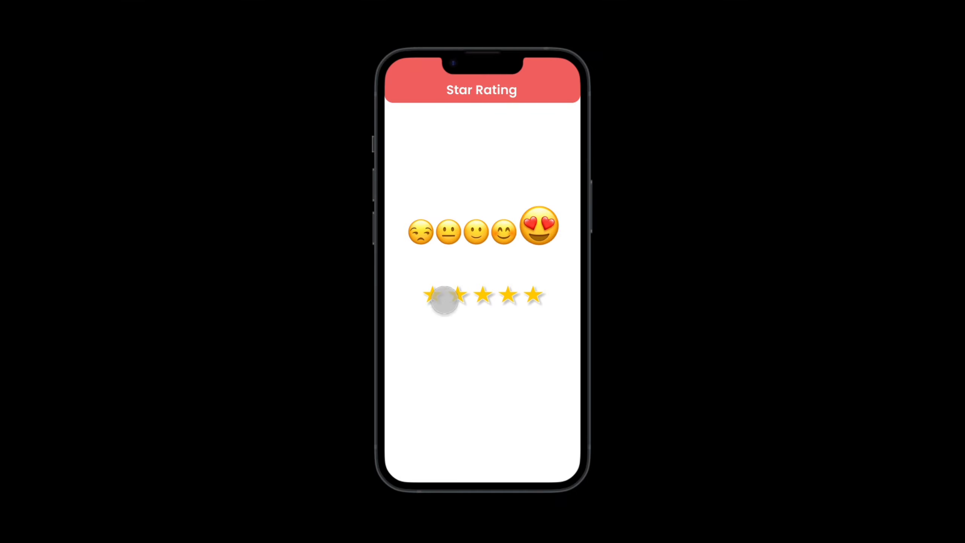
pyautogui.click(435, 298)
pyautogui.click(532, 296)
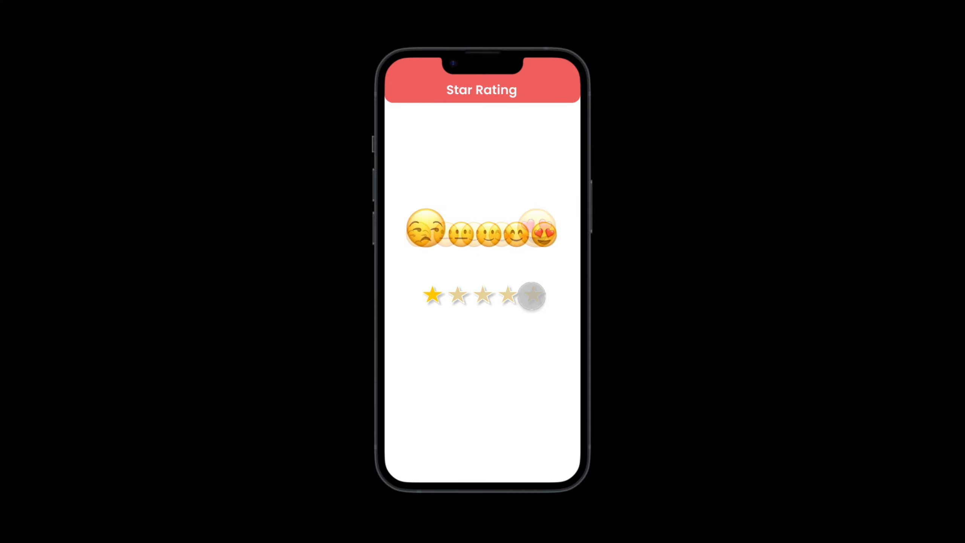